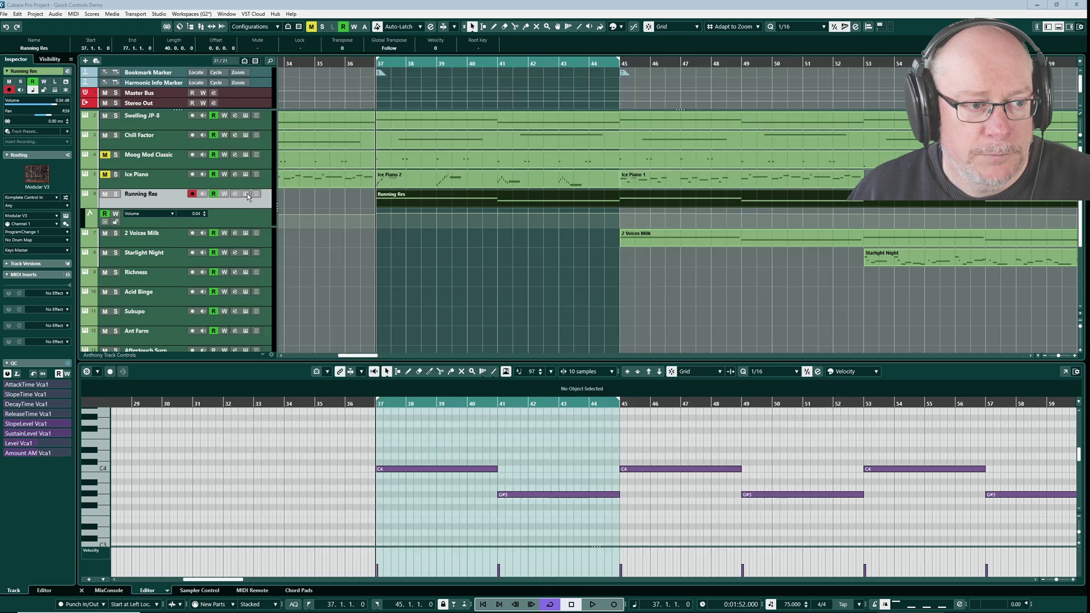
# Open Running Res's Modular V and remove the ENV 1 cable from Filter 1.
pyautogui.click(246, 193)
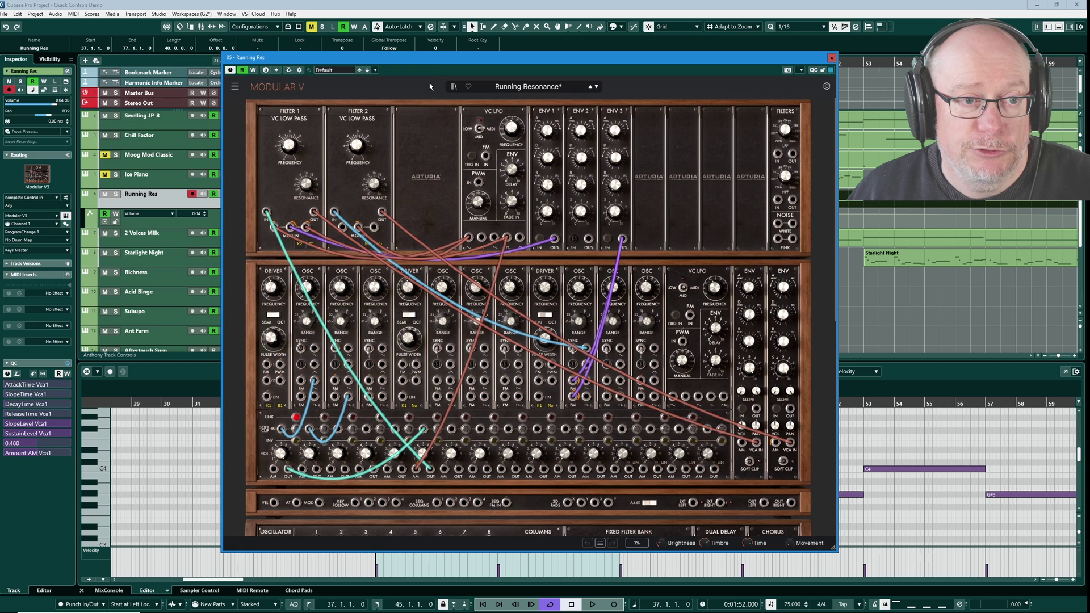
pyautogui.moveTo(435, 57); pyautogui.dragTo(468, 58)
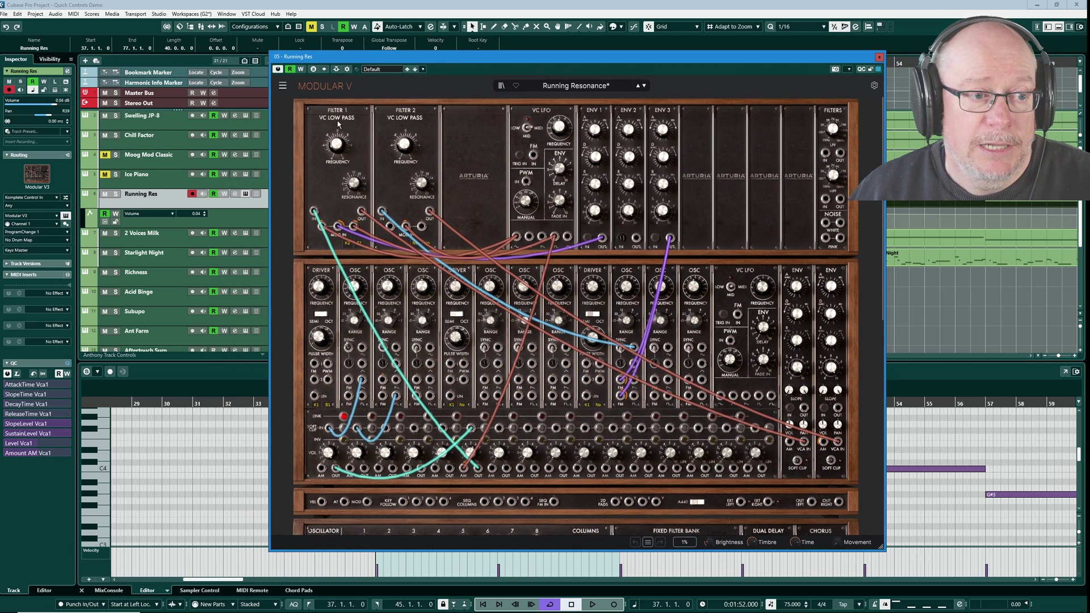
pyautogui.click(352, 247)
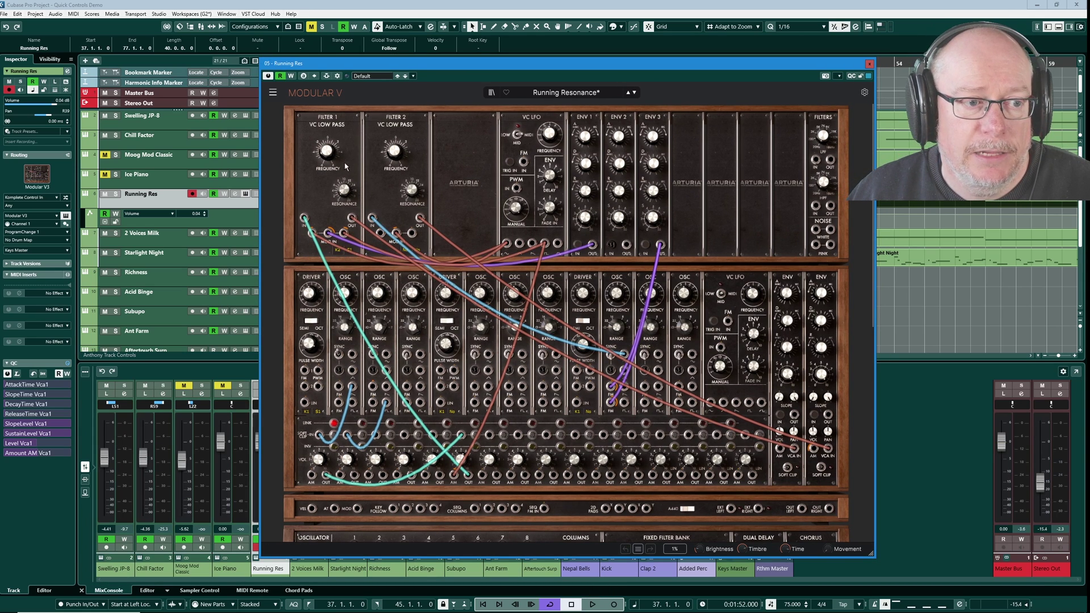
# During playback, sweep the Filter 1 cutoff frequency up and raise its resonance.
pyautogui.click(591, 604)
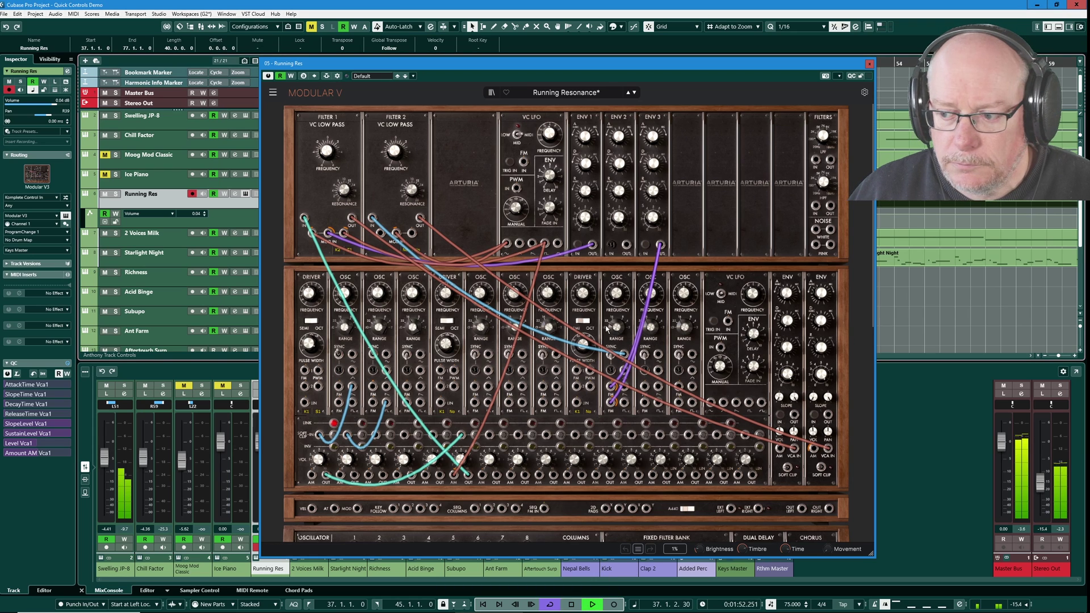
pyautogui.moveTo(327, 151)
pyautogui.mouseDown()
pyautogui.moveTo(327, 129)
pyautogui.moveTo(327, 140)
pyautogui.mouseUp()
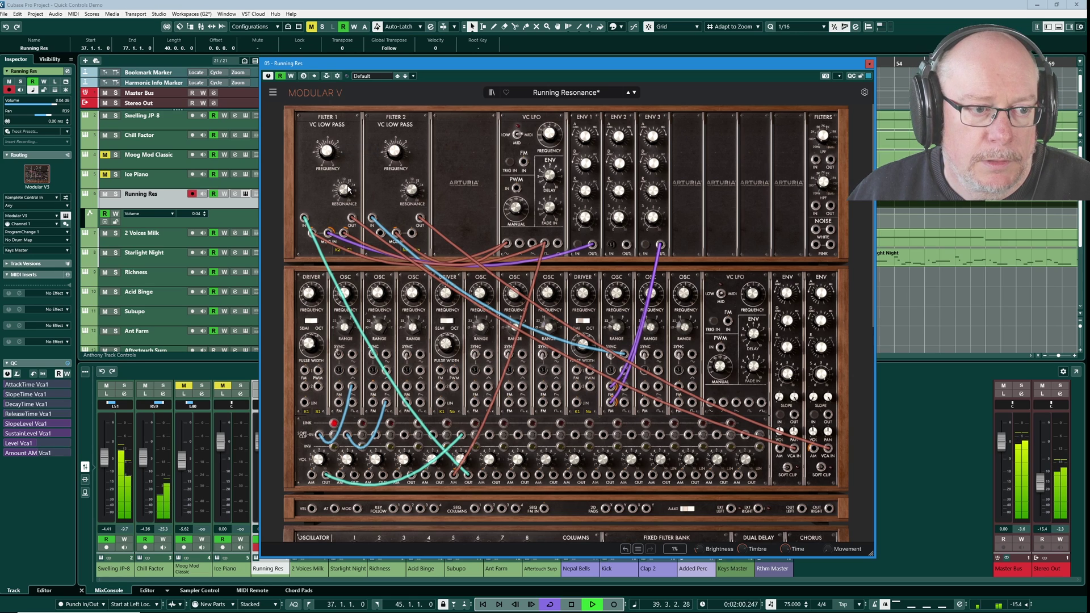
pyautogui.moveTo(343, 189); pyautogui.dragTo(346, 195)
pyautogui.press('space')
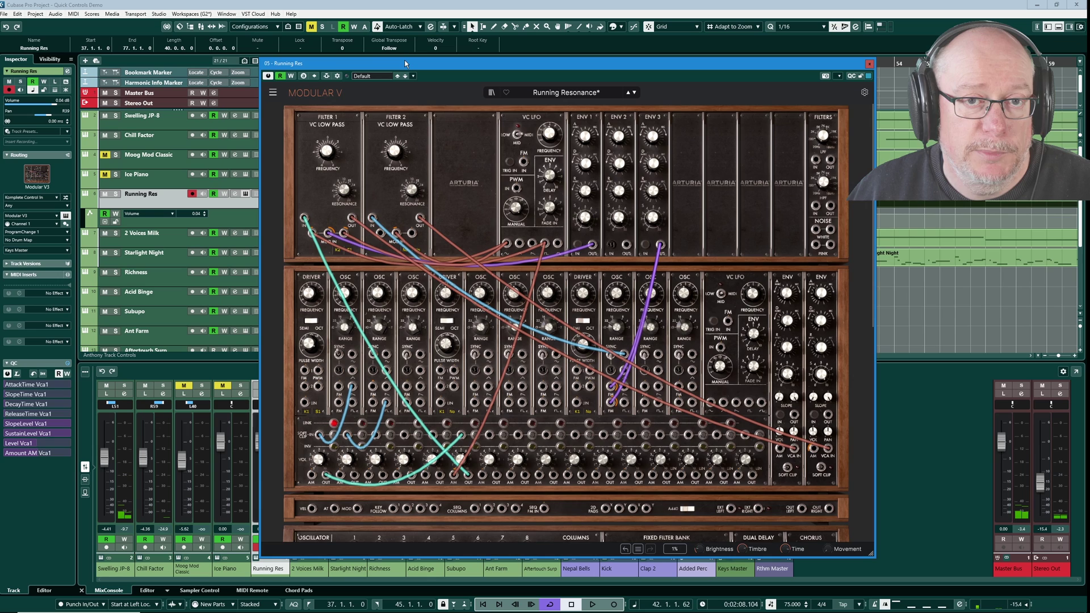
pyautogui.moveTo(404, 61); pyautogui.dragTo(619, 244)
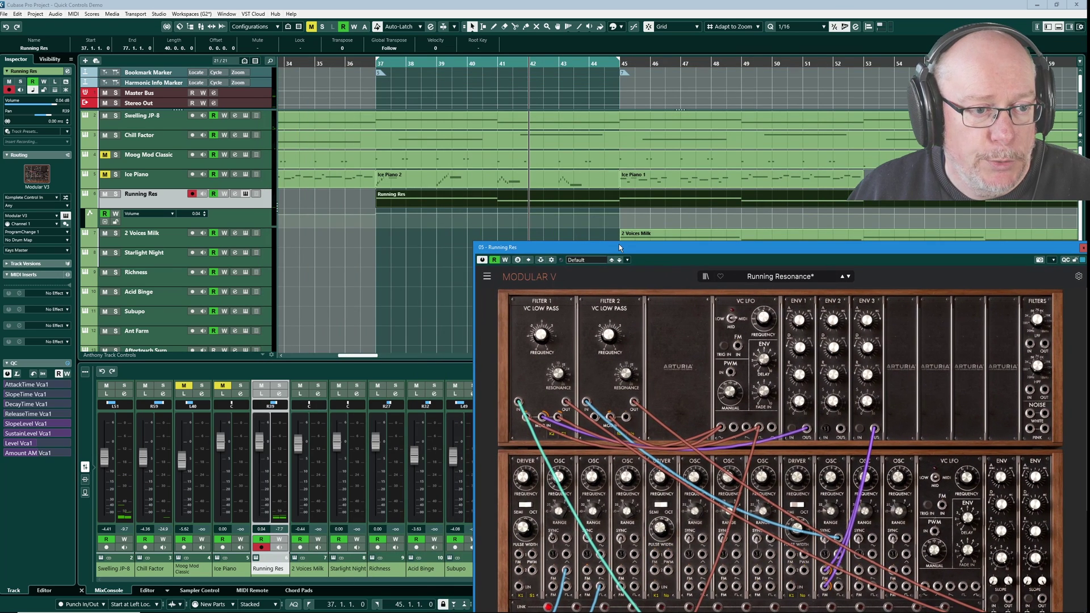
# Clear Running Res's quick controls, then learn Filter 1 cutoff into QC 1 and resonance into QC 2.
pyautogui.click(43, 375)
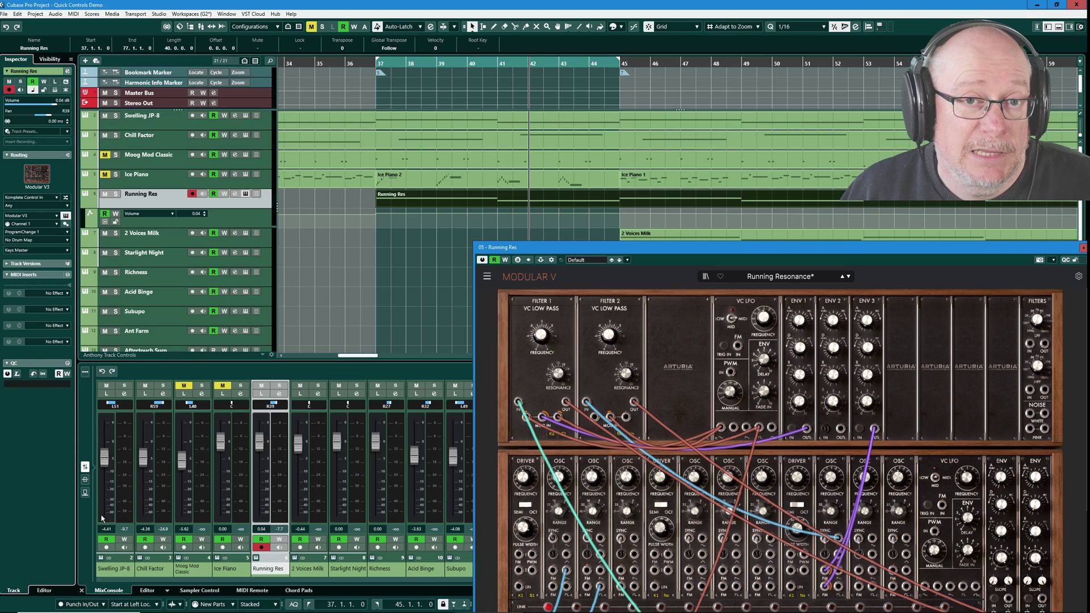
pyautogui.click(19, 376)
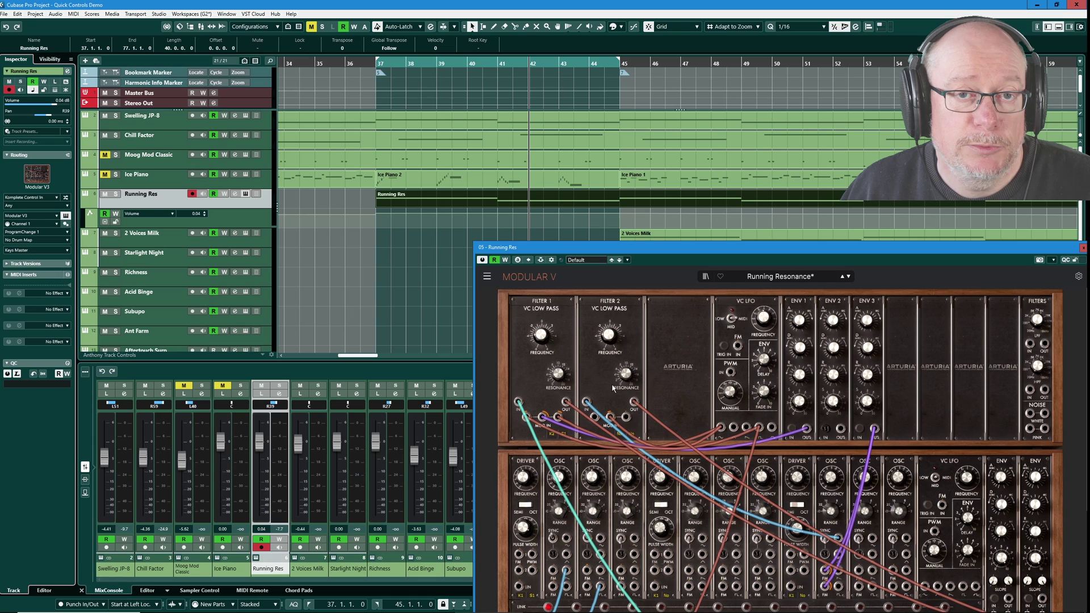
pyautogui.moveTo(534, 348); pyautogui.dragTo(517, 339)
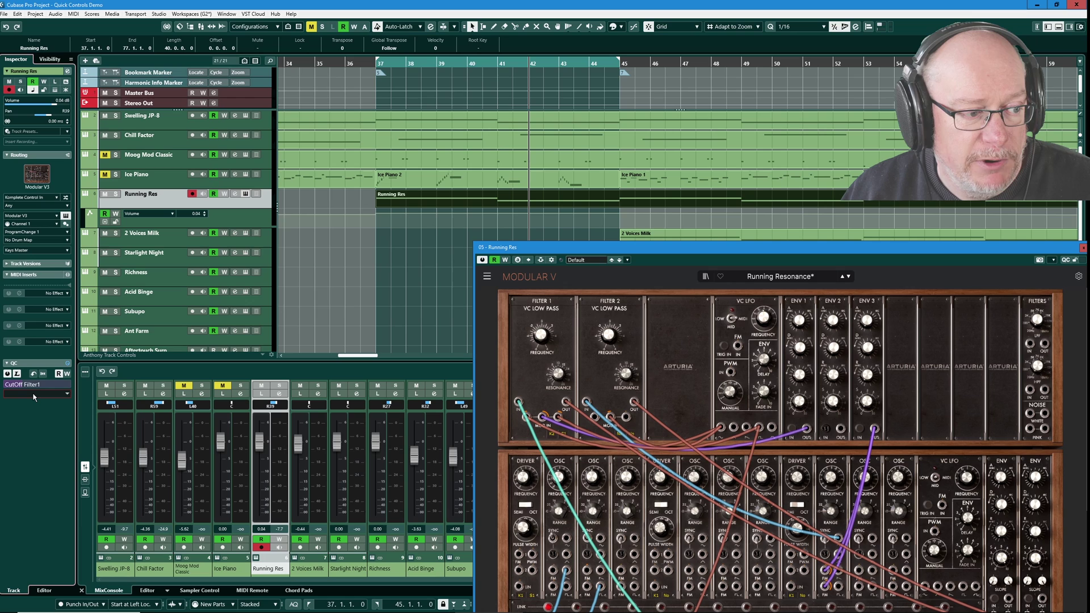
pyautogui.click(553, 379)
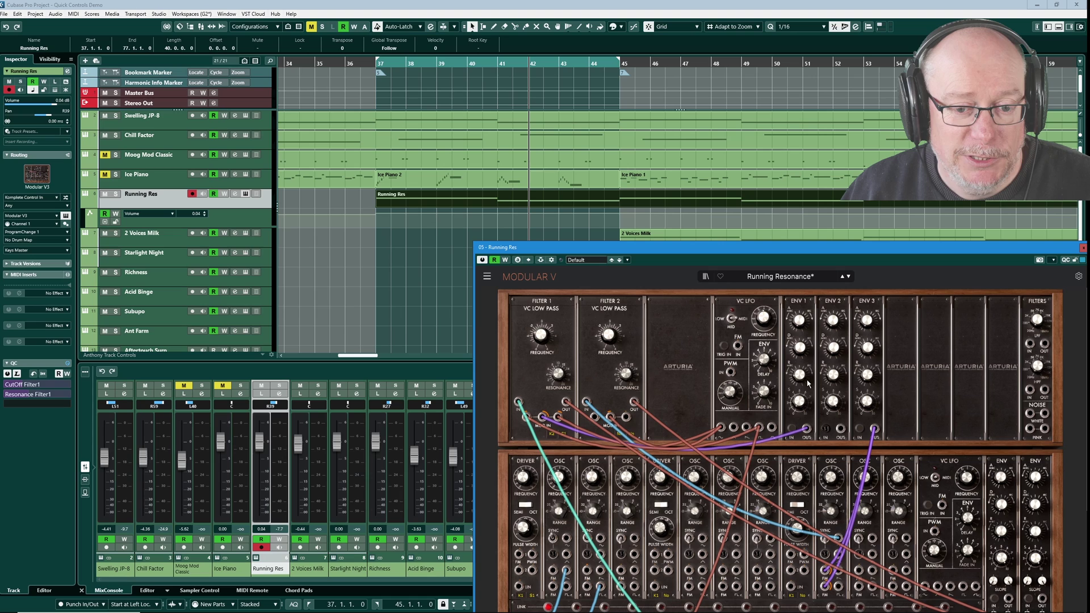
pyautogui.moveTo(801, 380)
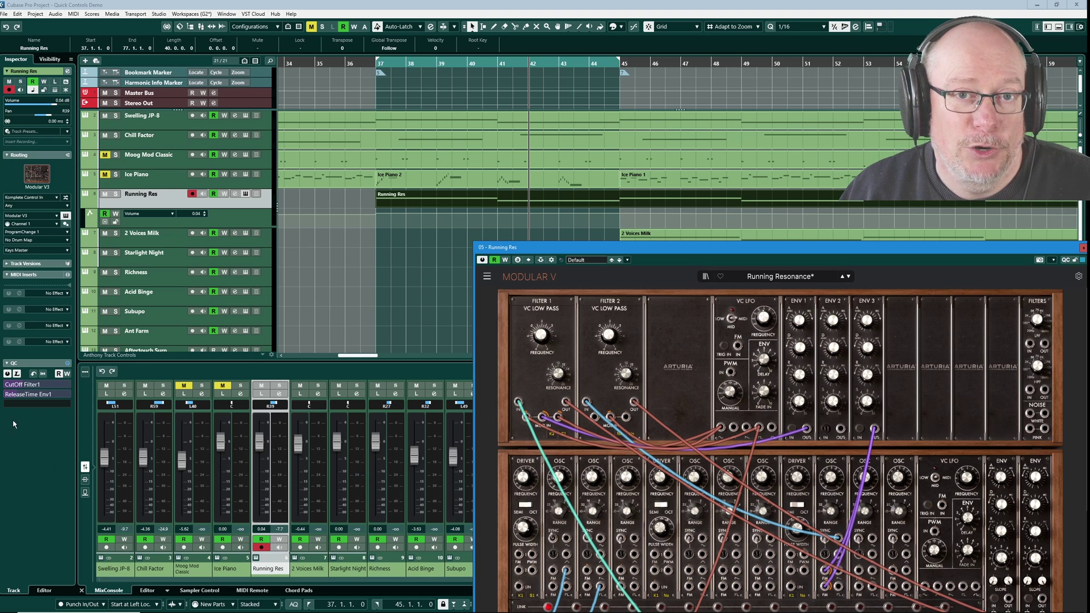
pyautogui.moveTo(564, 379); pyautogui.dragTo(565, 370)
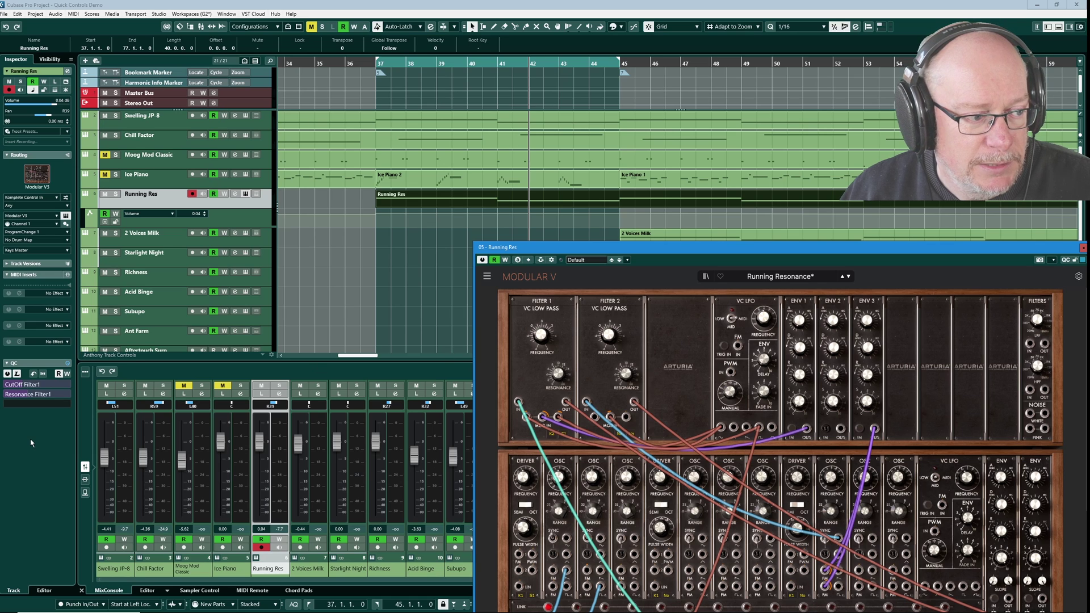
pyautogui.click(17, 374)
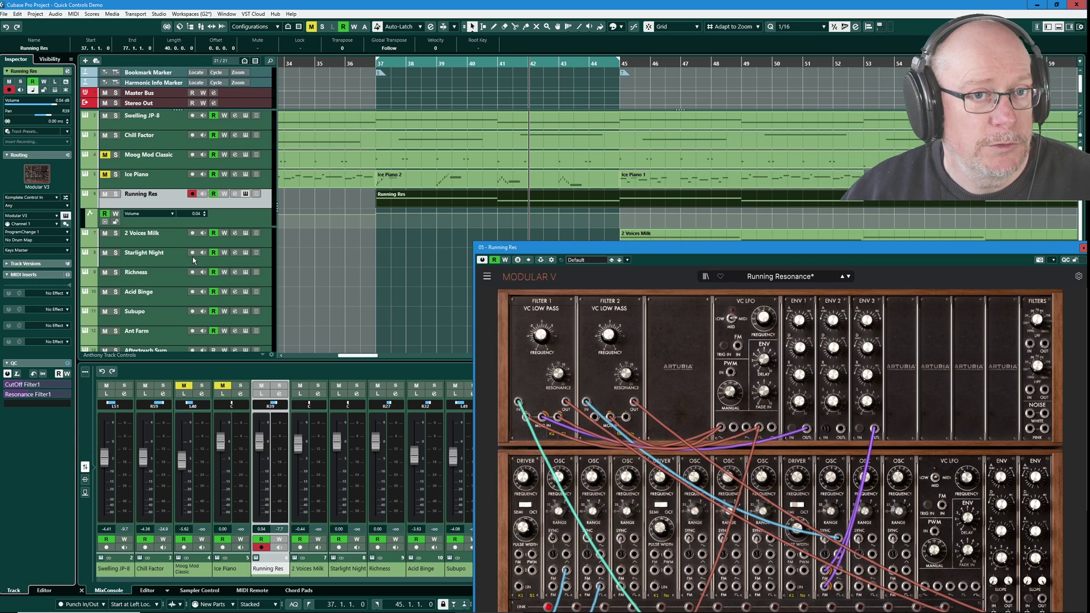
# Close Modular V and show the Komplete S49 MIDI Remote overview in the Lower Zone.
pyautogui.click(430, 247)
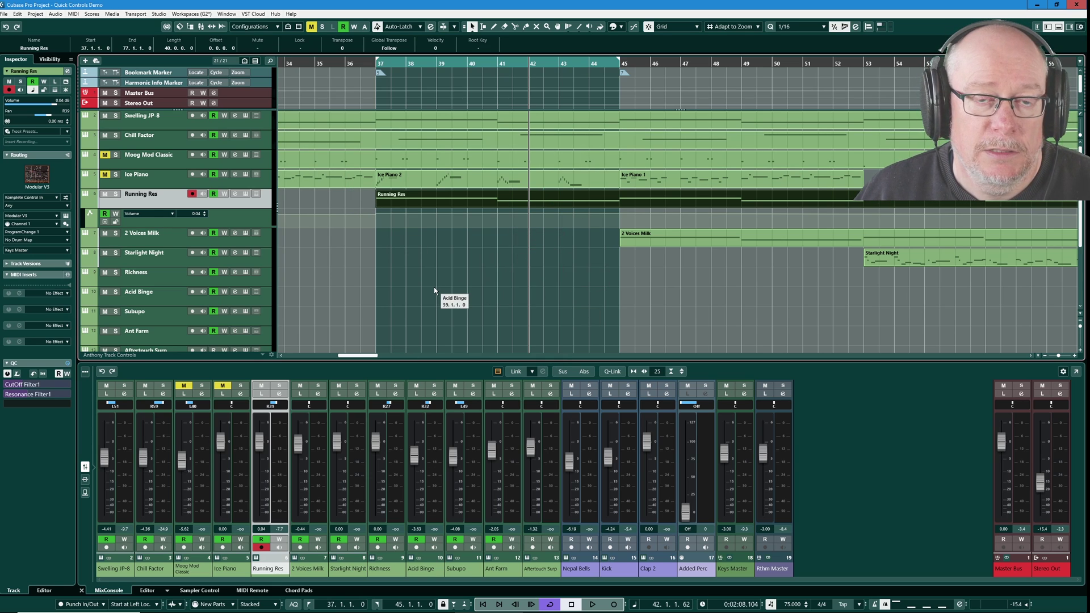
pyautogui.click(256, 591)
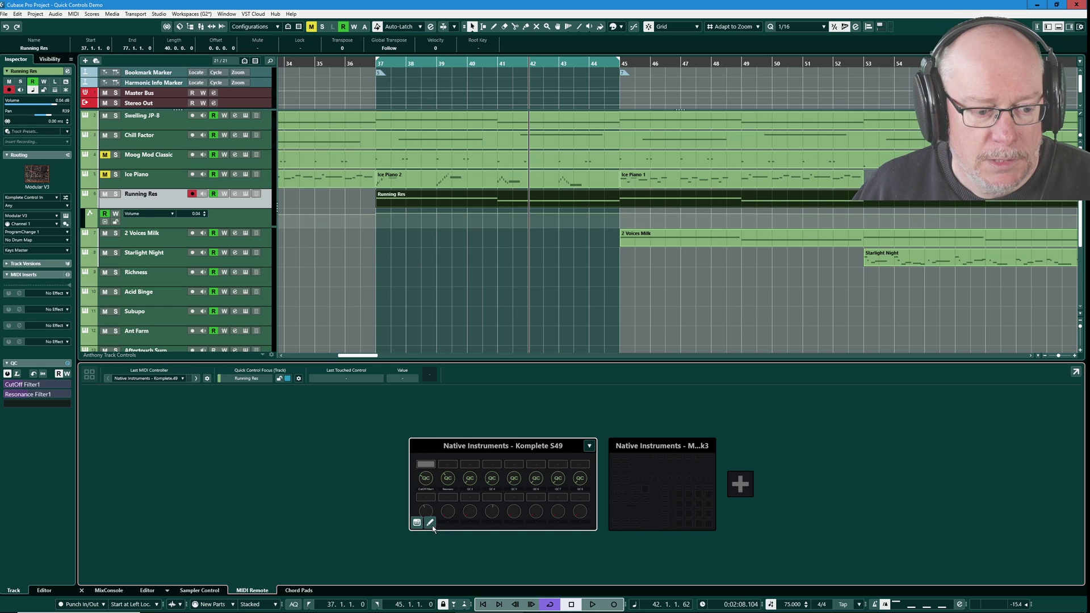
# In the Komplete S49 surface editor, delete the QC 3 knob and move placement to the fourth slot.
pyautogui.click(430, 523)
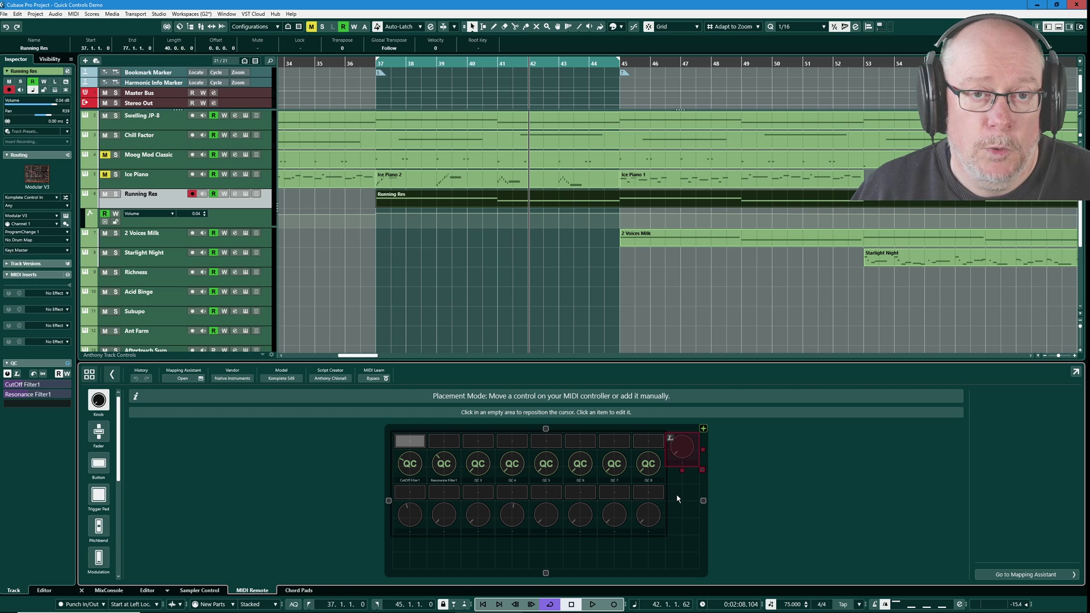
pyautogui.click(480, 468)
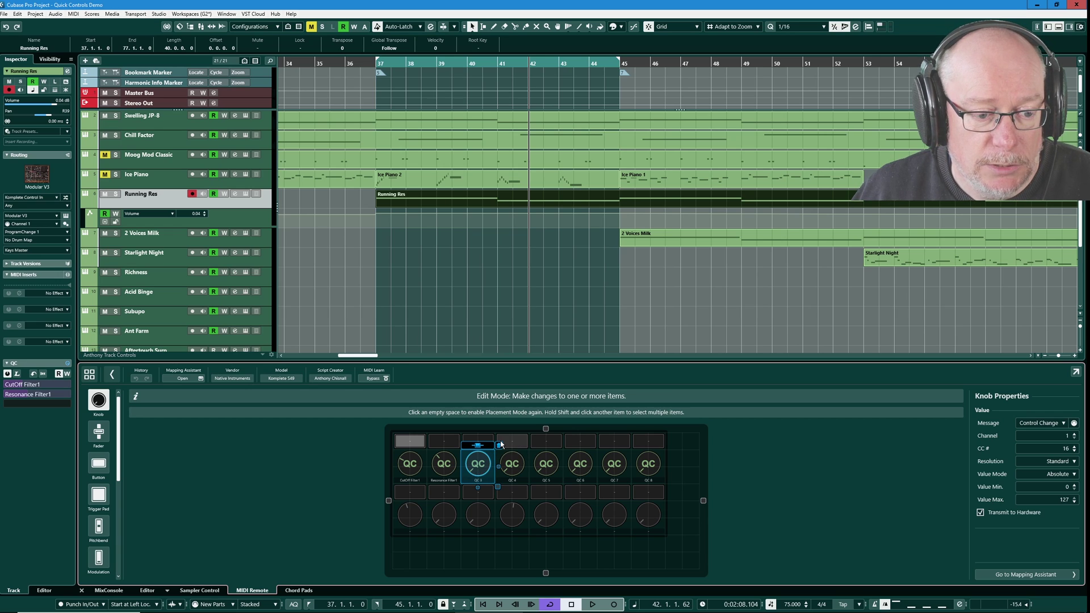
pyautogui.click(500, 446)
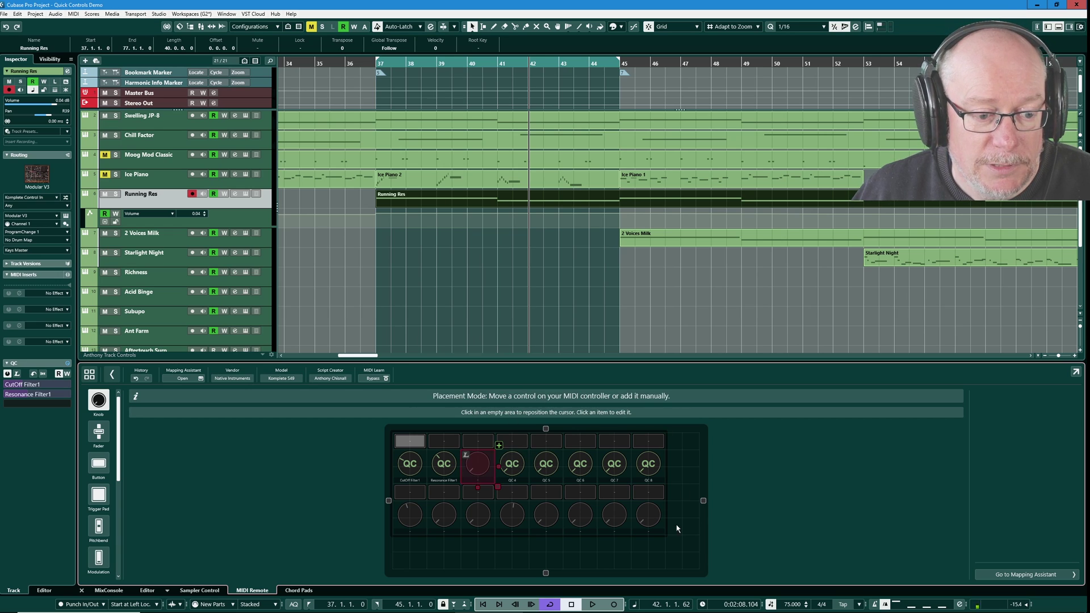
pyautogui.click(497, 486)
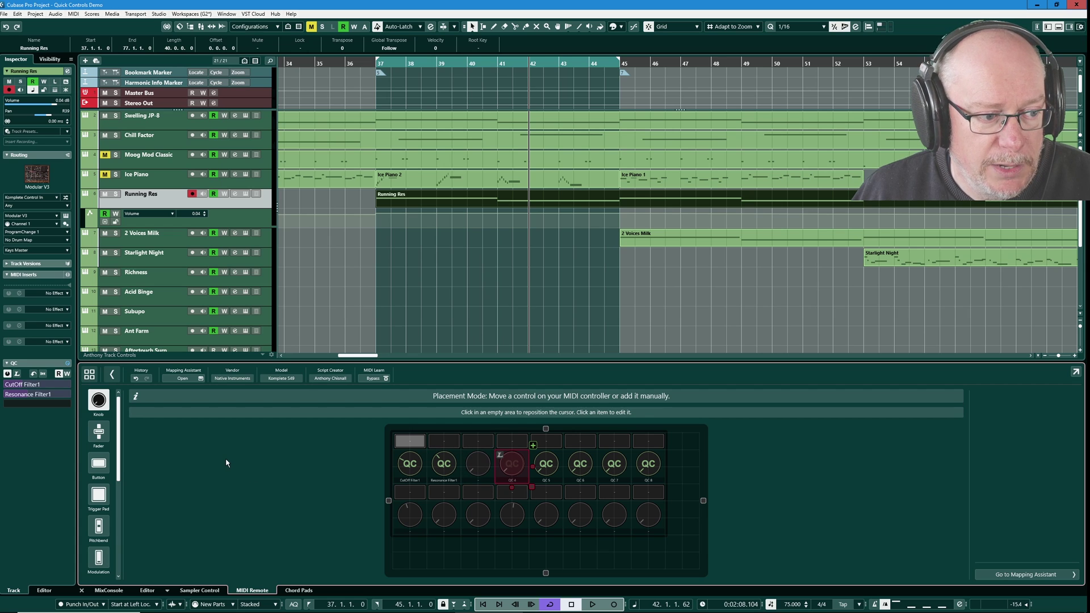
# Use the Mapping Assistant to map the third S49 knob to the selected track's QC 3.
pyautogui.click(201, 380)
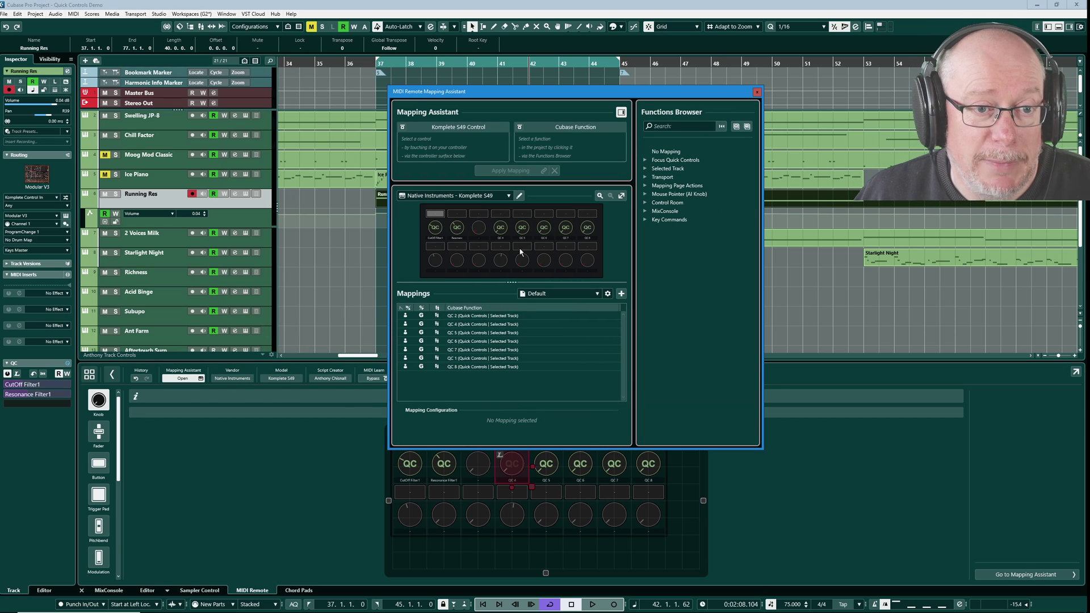
pyautogui.click(479, 228)
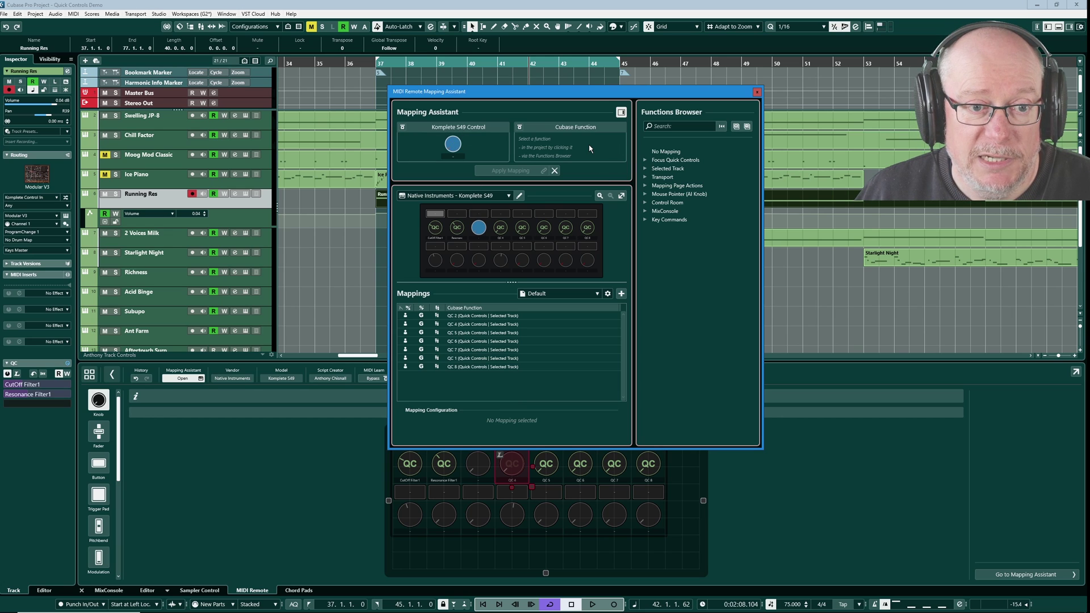
pyautogui.click(676, 126)
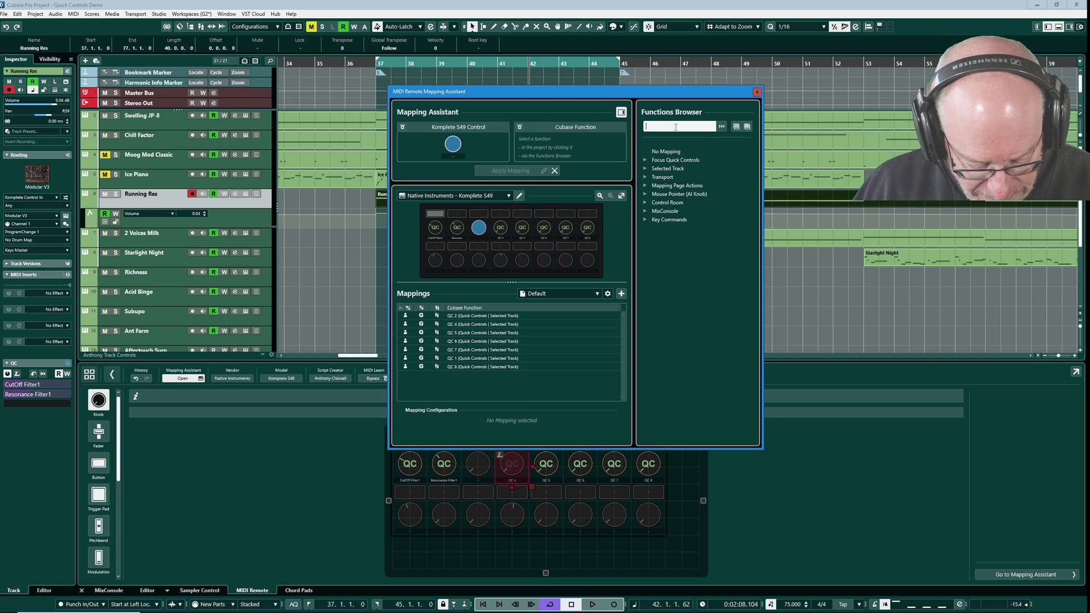
pyautogui.write('qc')
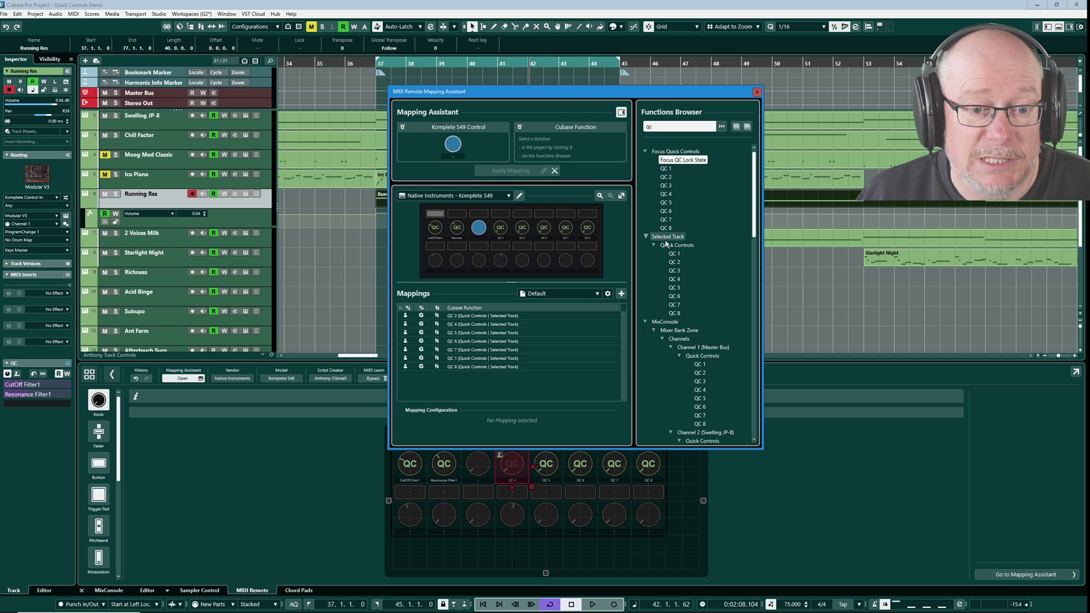
pyautogui.click(674, 270)
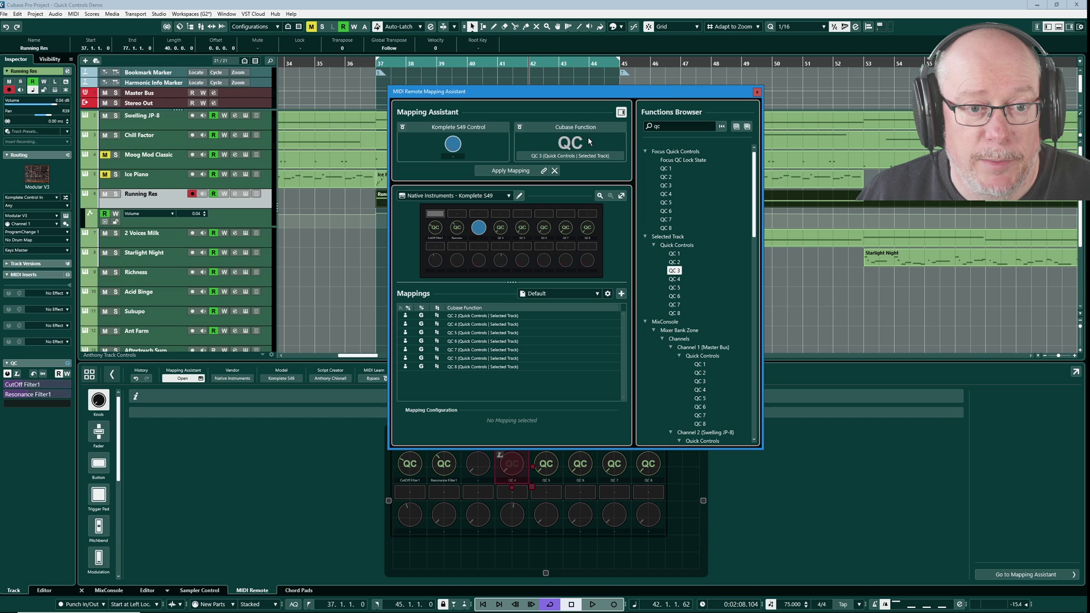
pyautogui.click(514, 170)
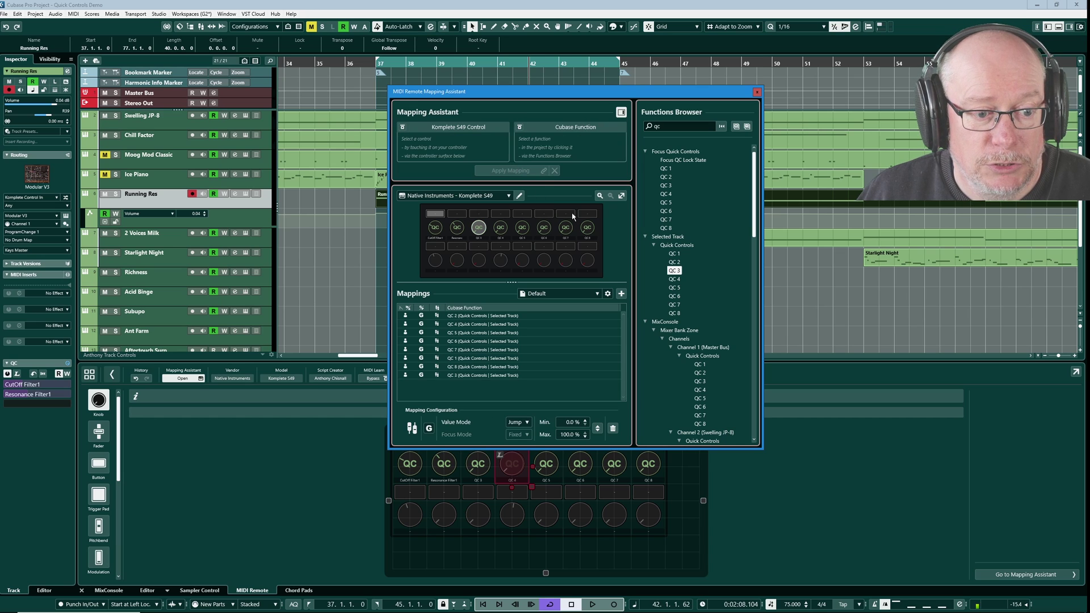
pyautogui.click(463, 308)
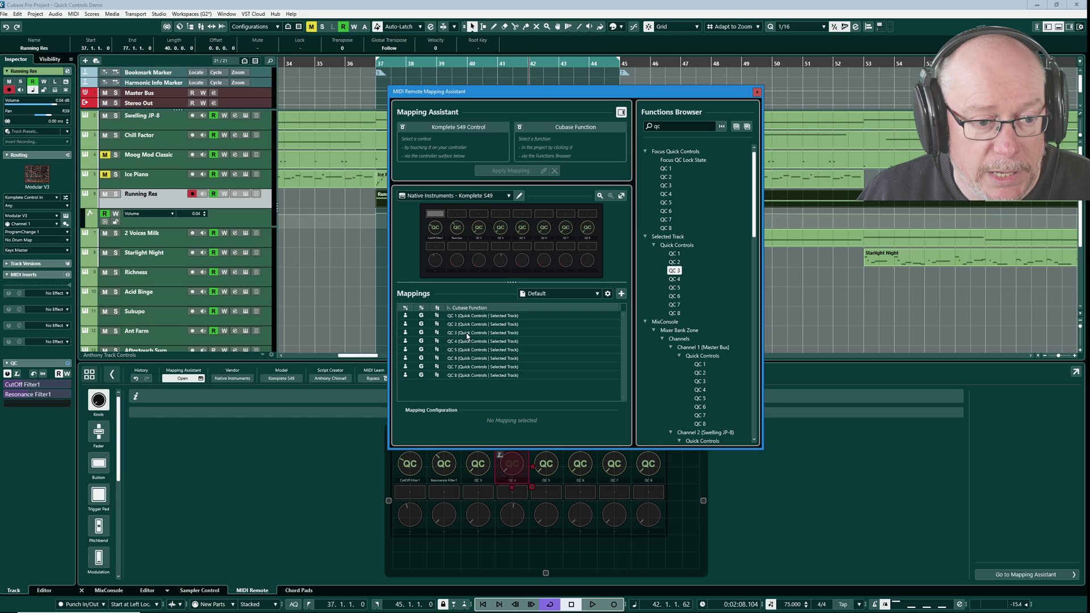
pyautogui.click(466, 334)
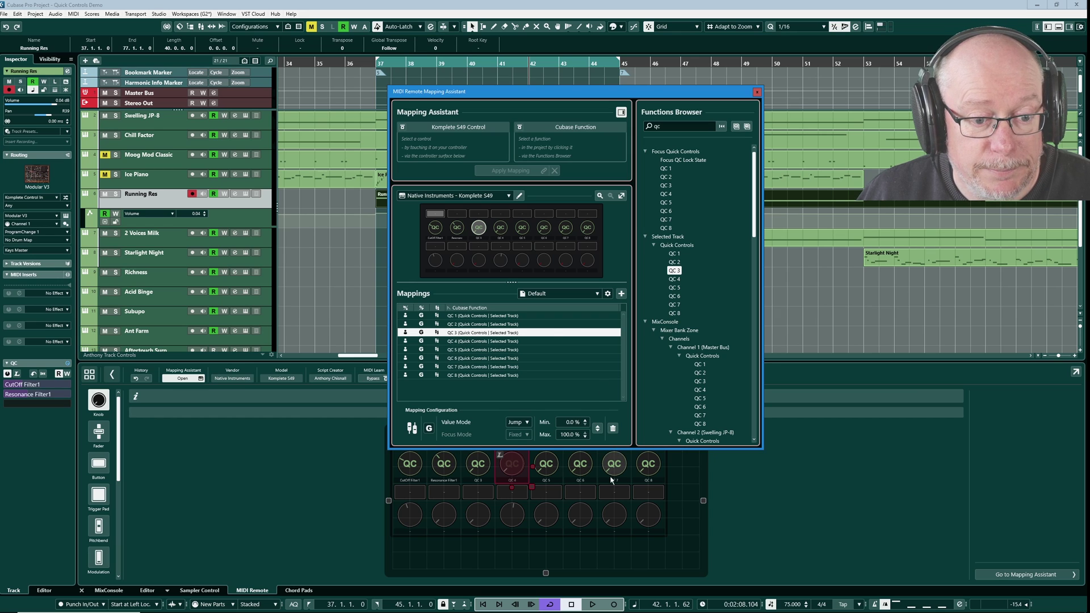
pyautogui.click(757, 92)
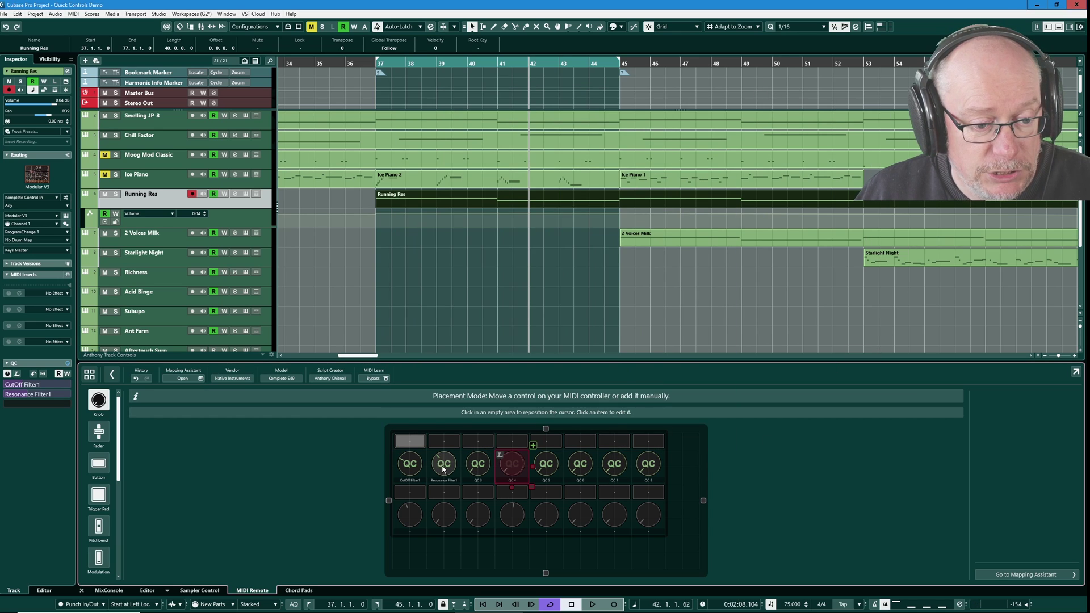
# Inspect the first lower-row knob (CC 22, absolute) and browse Selected Track and Transport functions.
pyautogui.click(418, 515)
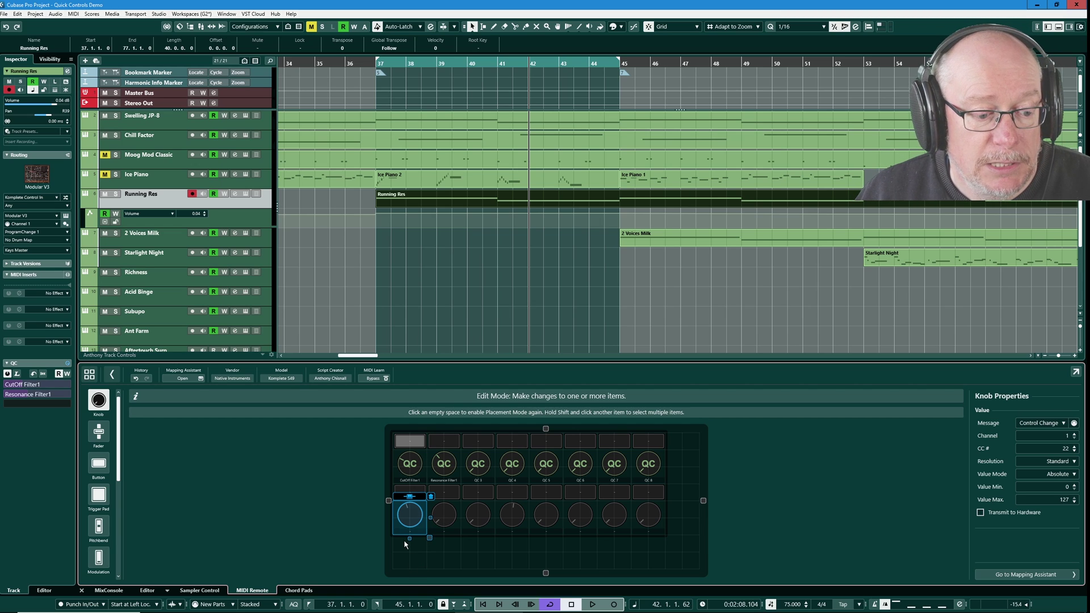
pyautogui.click(195, 379)
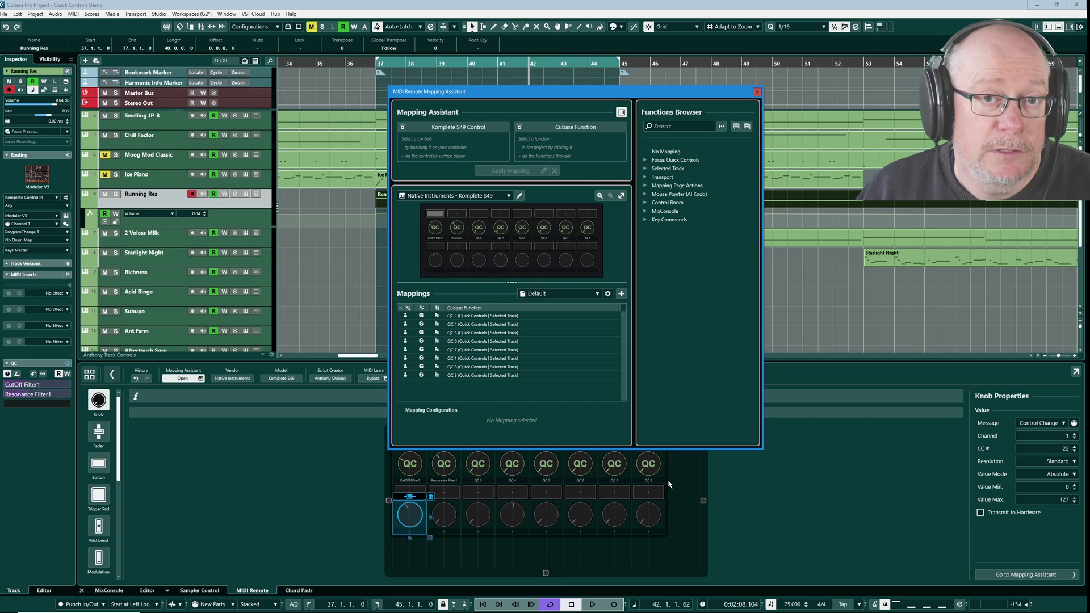
pyautogui.click(645, 168)
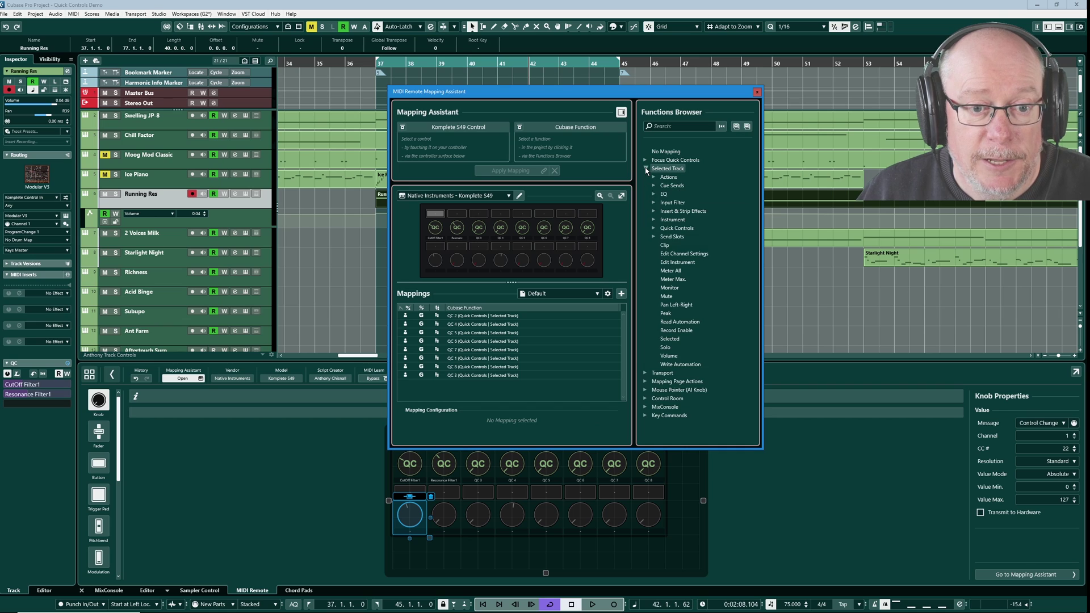
pyautogui.click(645, 373)
pyautogui.scroll(-2, 681, 341)
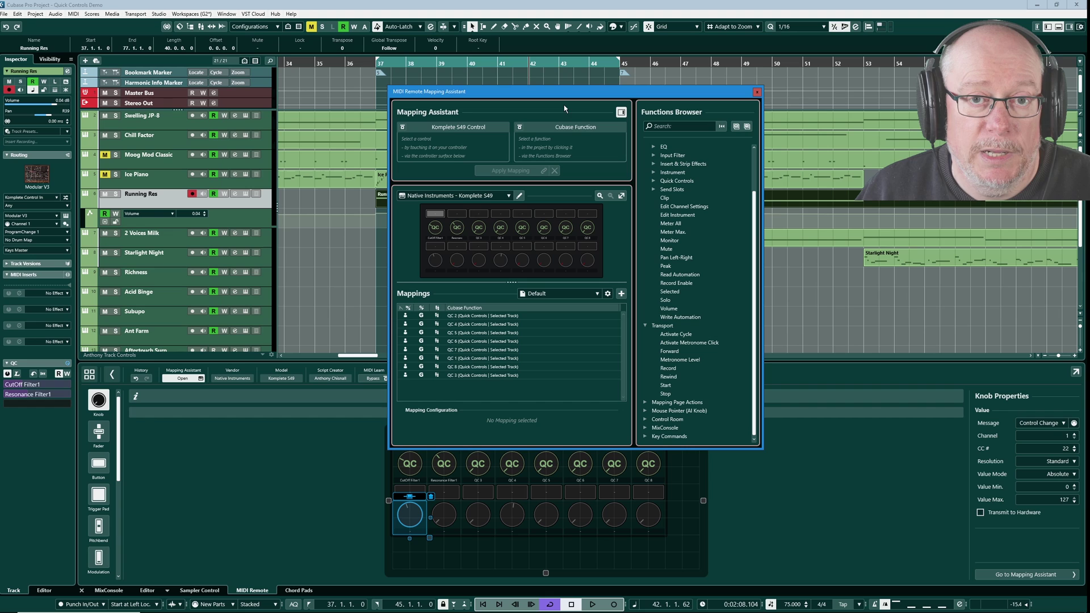
pyautogui.click(757, 92)
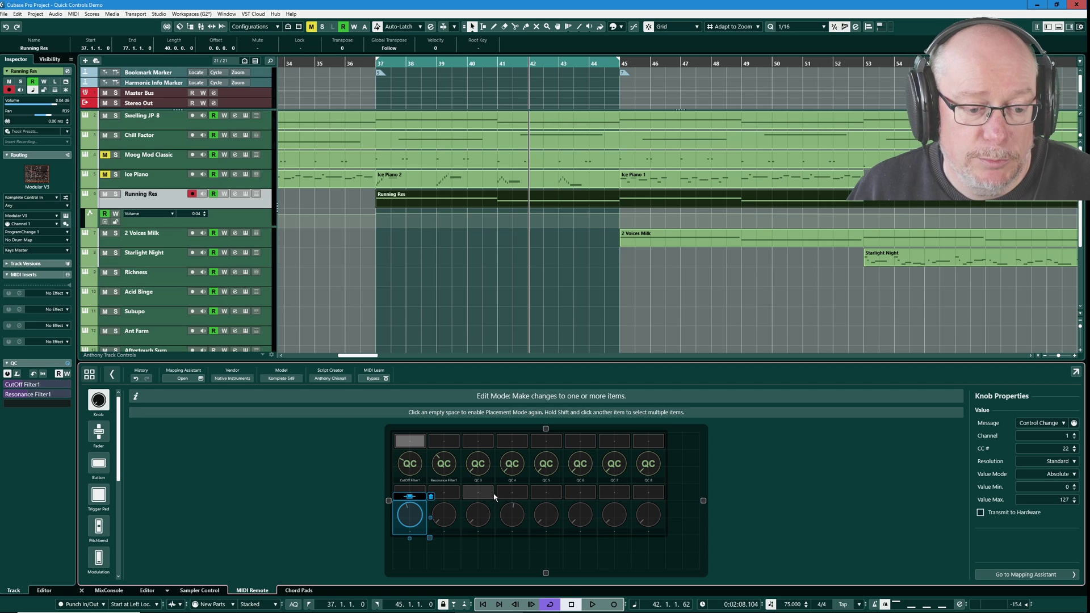
# Switch the Lower Zone to the MixConsole and reopen Running Res's Modular V window.
pyautogui.click(107, 591)
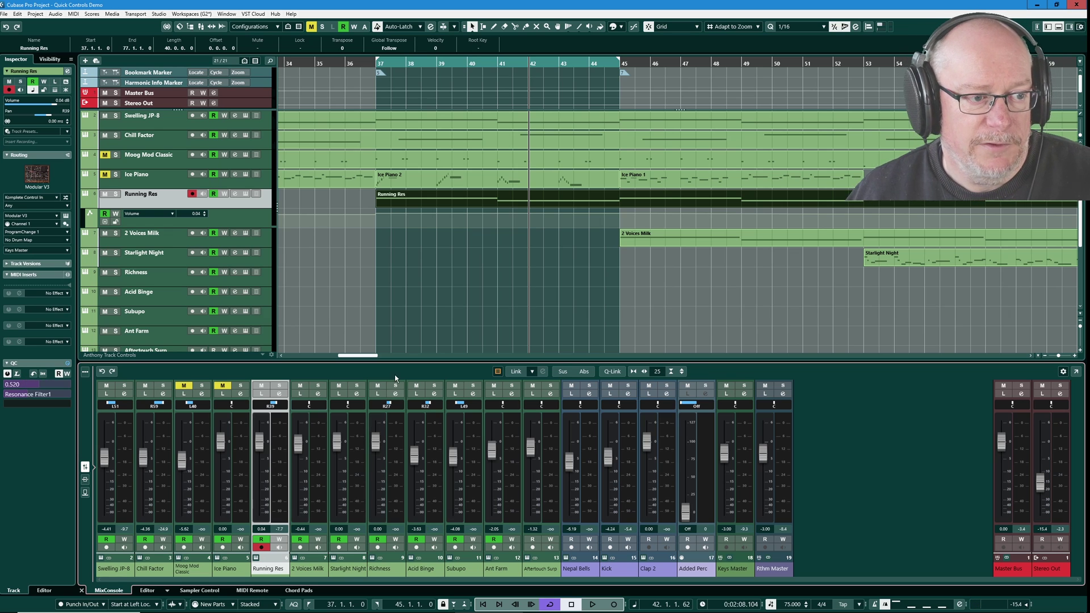
pyautogui.click(248, 193)
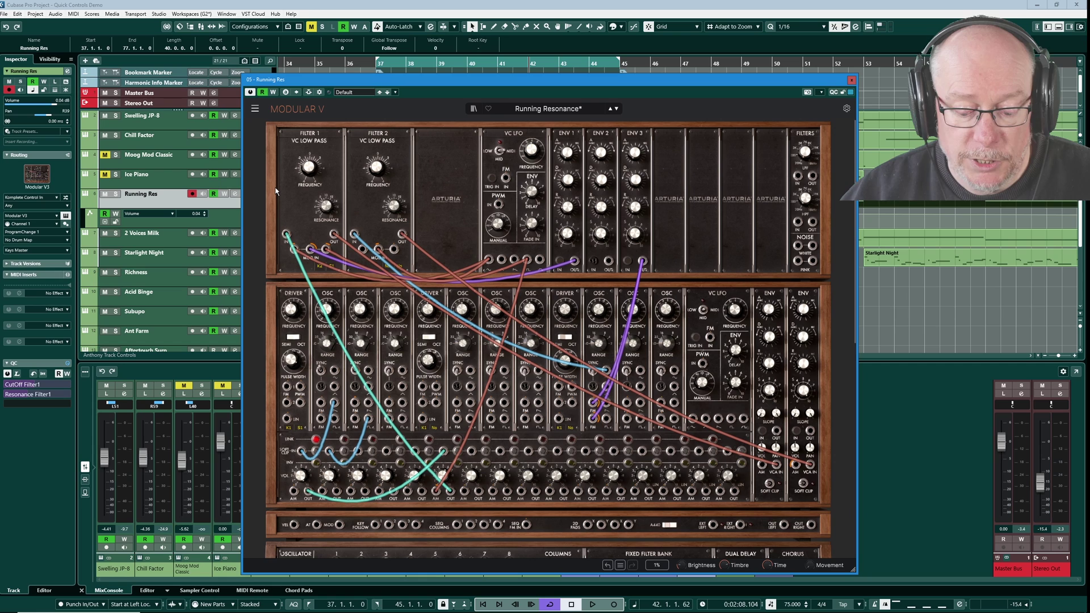
# Enable Write on Running Res and record CutOff and Resonance knob moves from bar 37.
pyautogui.moveTo(414, 78); pyautogui.dragTo(802, 263)
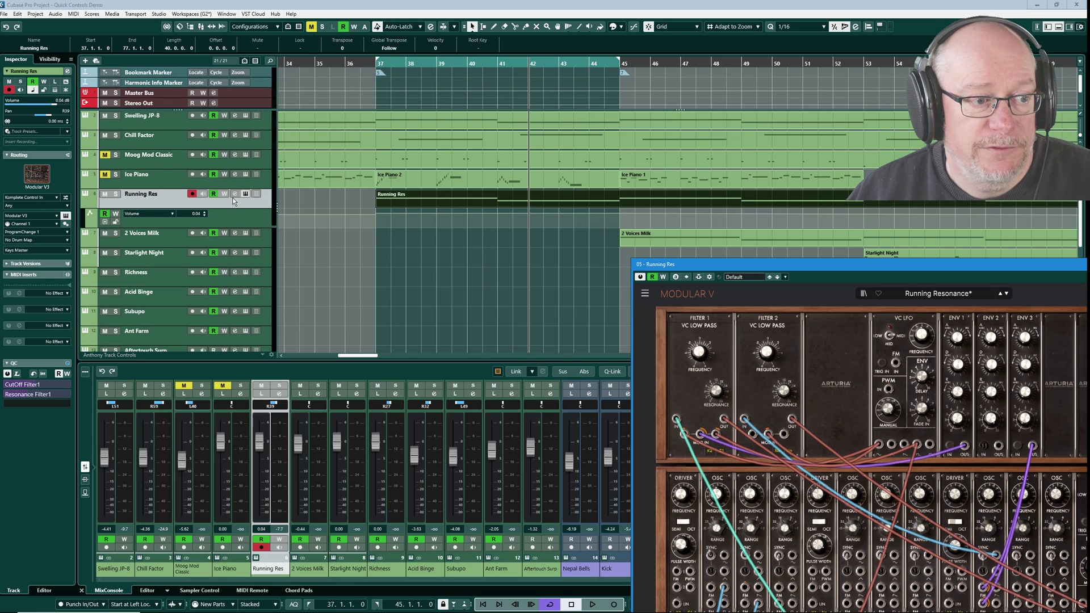
pyautogui.click(224, 194)
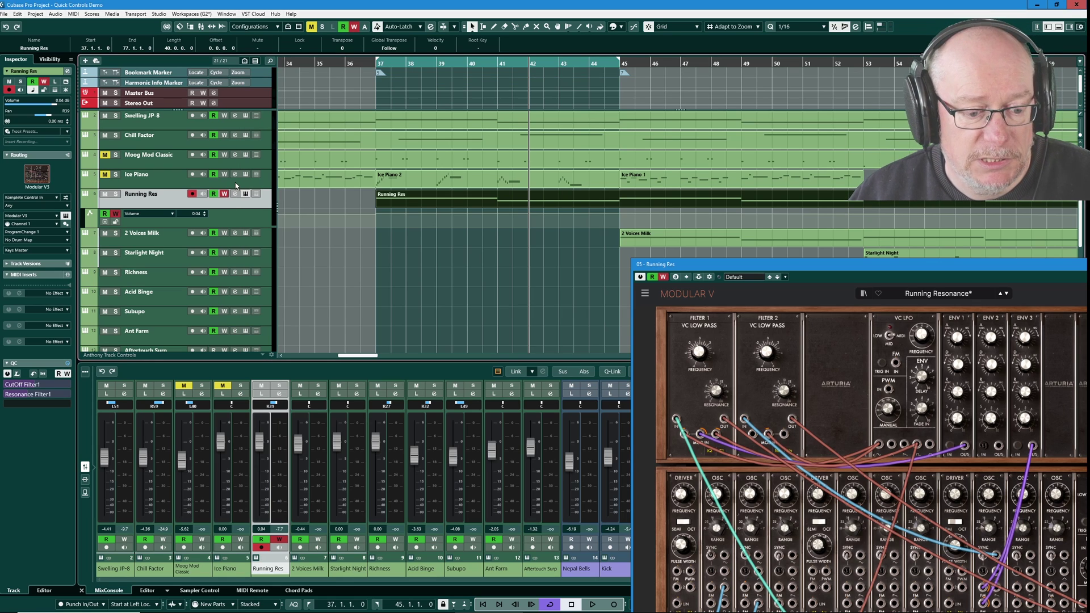
pyautogui.click(590, 604)
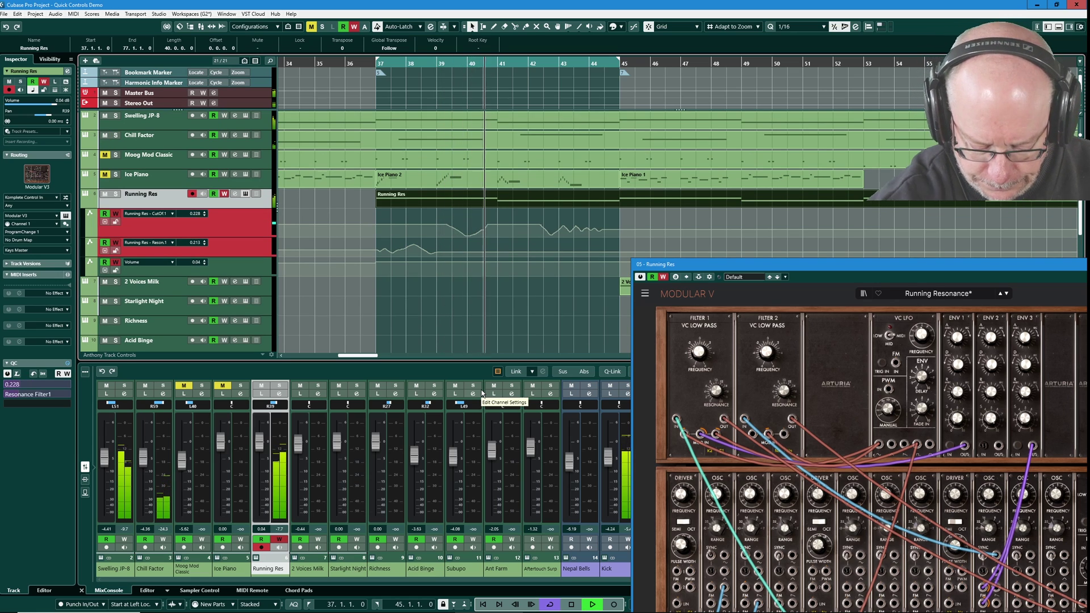
pyautogui.press('space')
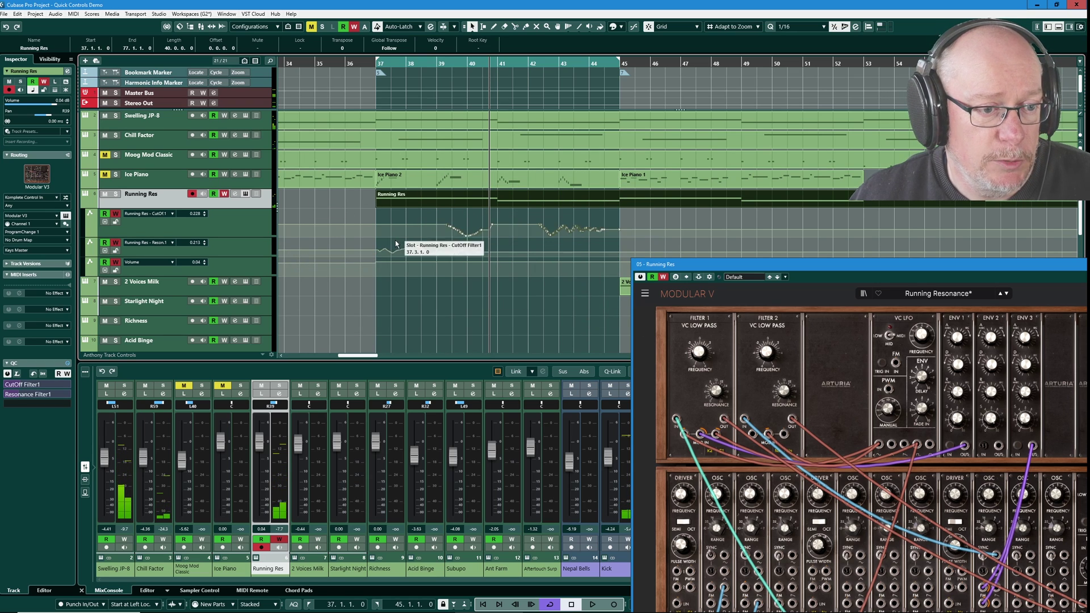
pyautogui.moveTo(28, 385)
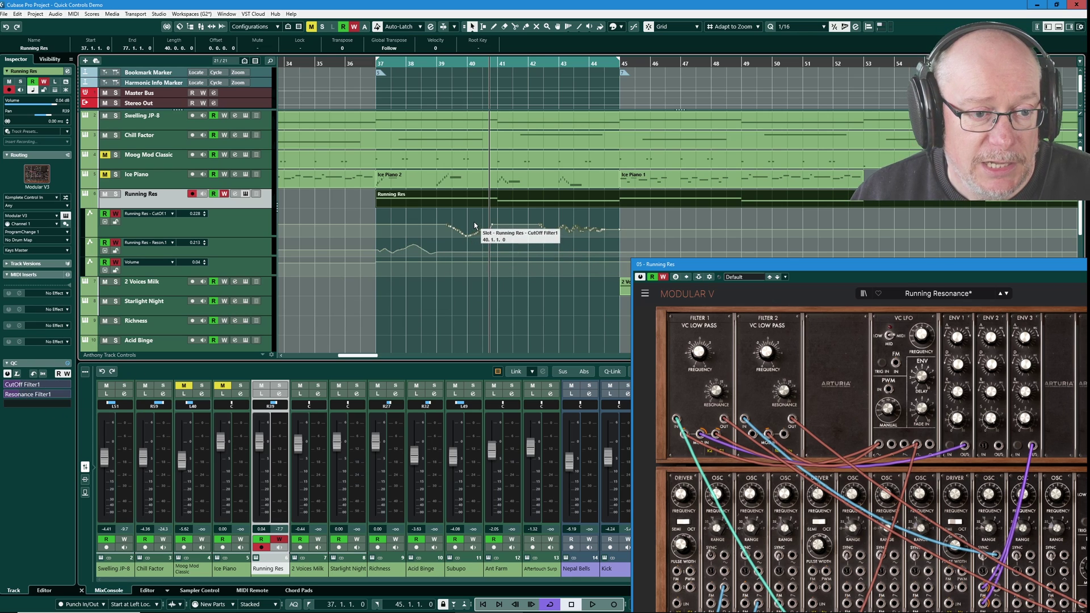
# Select the CutOff Filter1 automation points near bar 40 and drag them down to 0.
pyautogui.moveTo(476, 217); pyautogui.dragTo(512, 237)
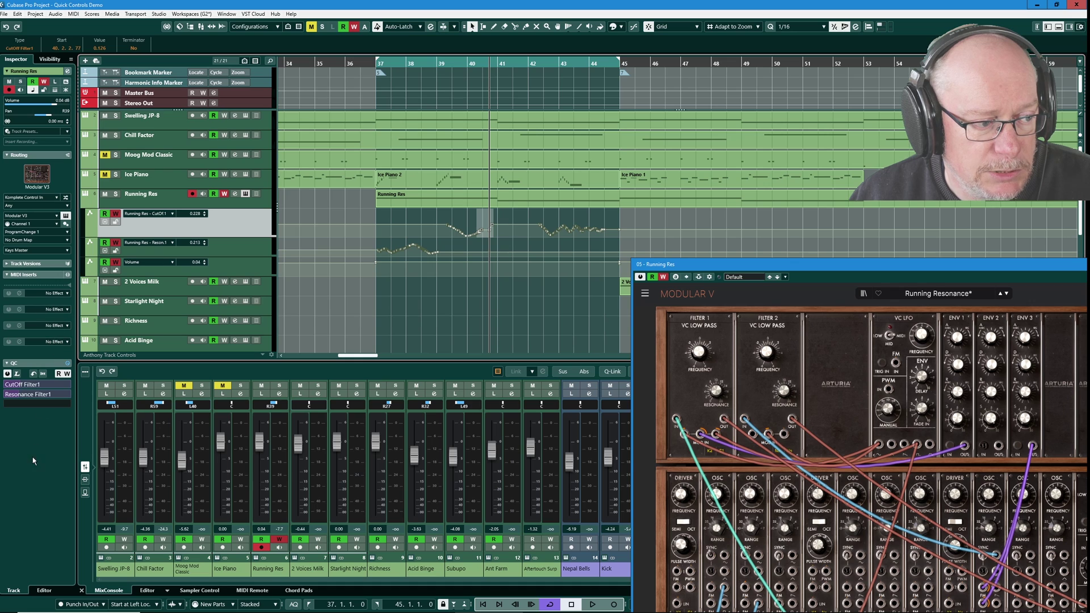
pyautogui.moveTo(483, 223)
pyautogui.mouseDown()
pyautogui.moveTo(487, 235)
pyautogui.moveTo(496, 188)
pyautogui.moveTo(491, 223)
pyautogui.moveTo(492, 208)
pyautogui.mouseUp()
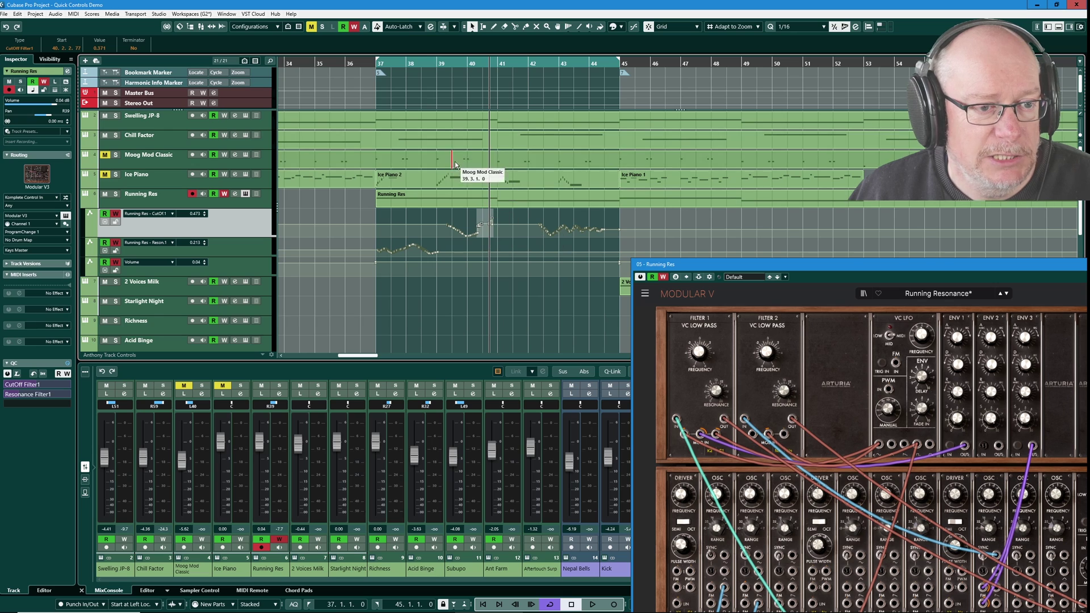
# Unmute the Moog Mod Classic track and rename it to 'Omnisphere'.
pyautogui.click(105, 154)
pyautogui.click(164, 154)
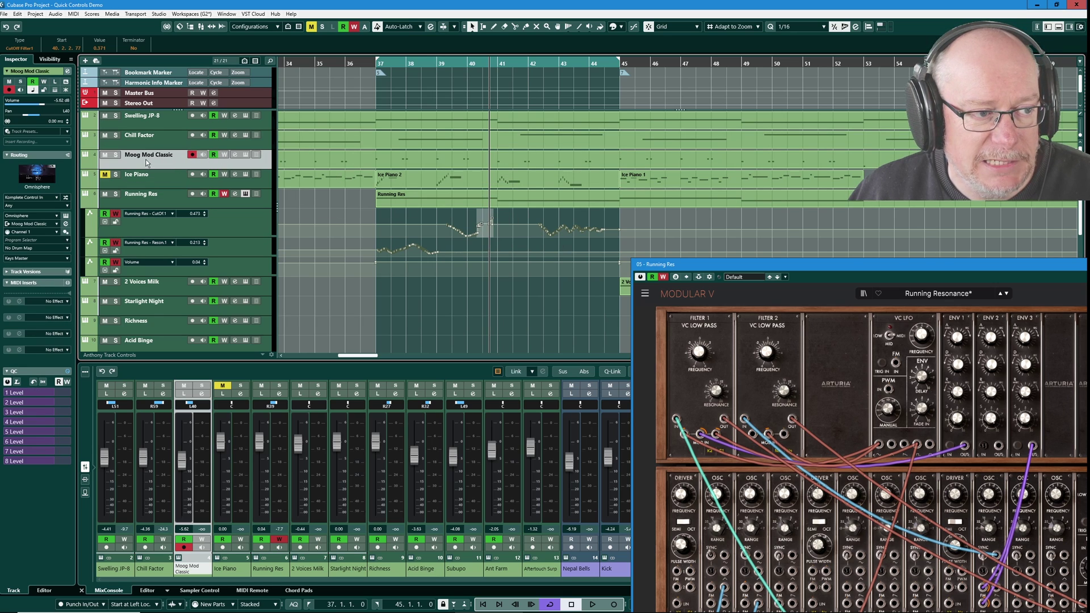
pyautogui.doubleClick(143, 156)
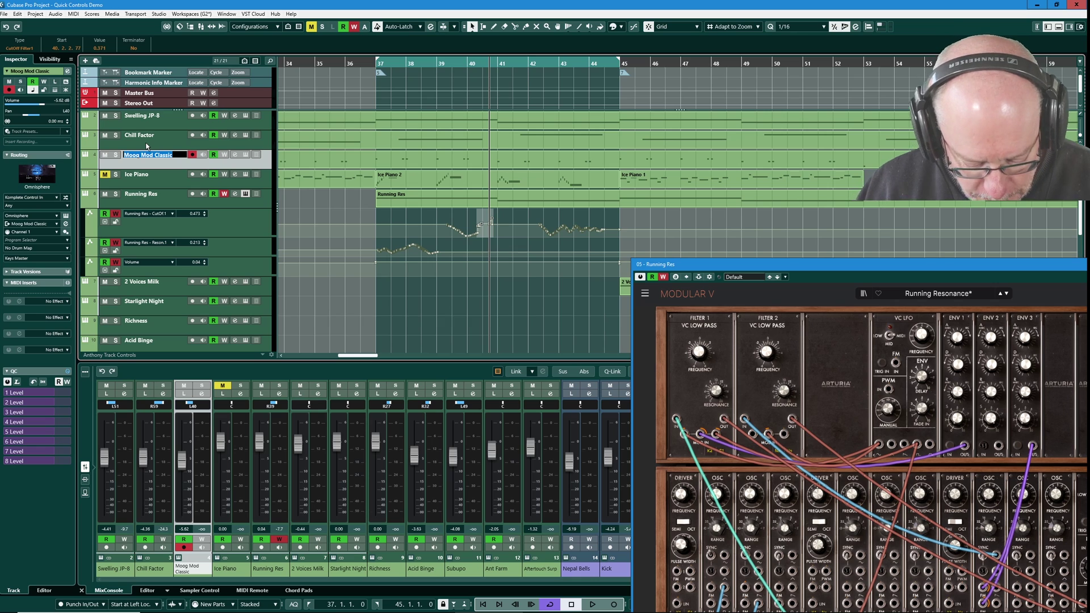
pyautogui.write('Omnishp0e')
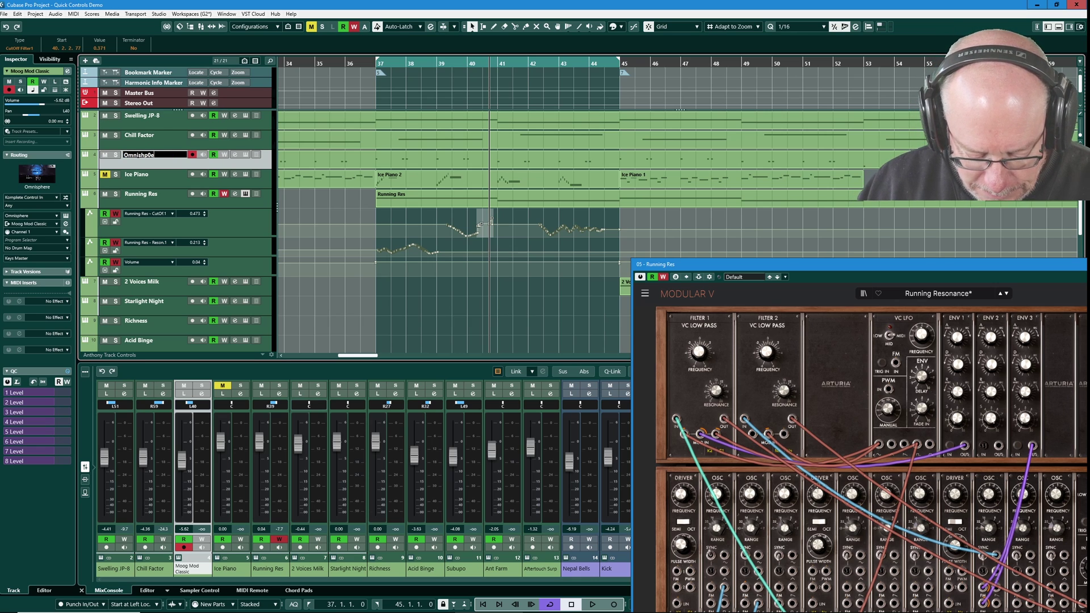
pyautogui.write('re')
pyautogui.press('Return')
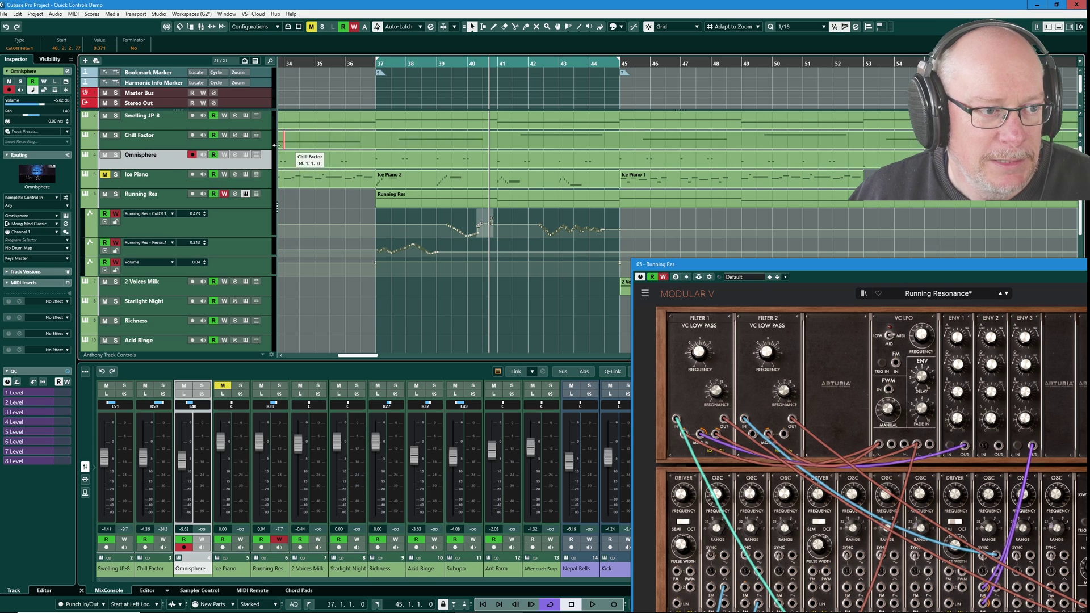
# Open the track's Omnisphere window and arrange it alongside the Modular V window.
pyautogui.click(245, 155)
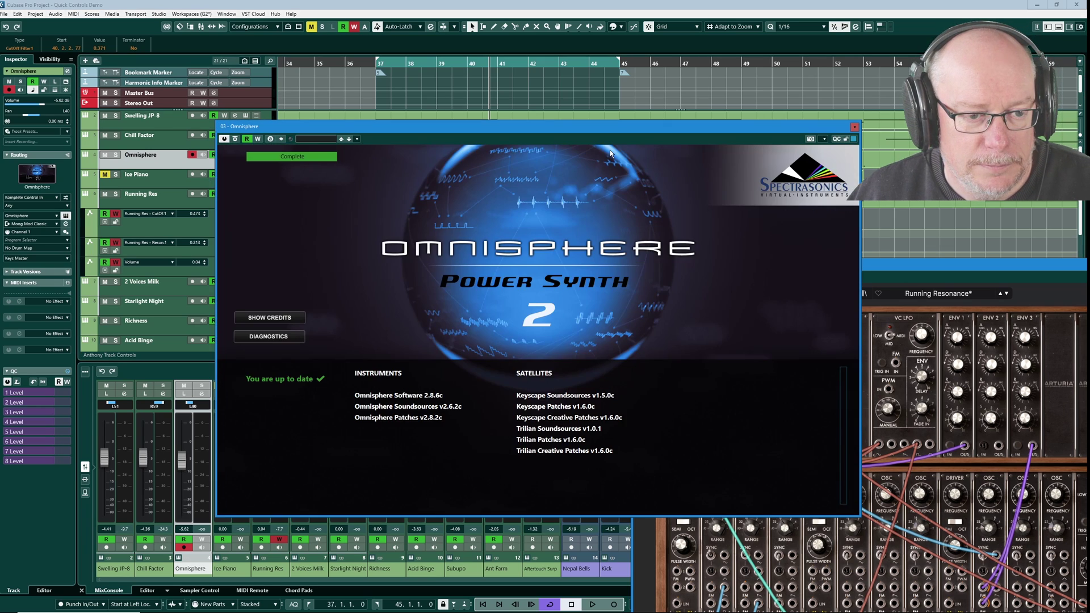
pyautogui.moveTo(570, 132); pyautogui.dragTo(404, 77)
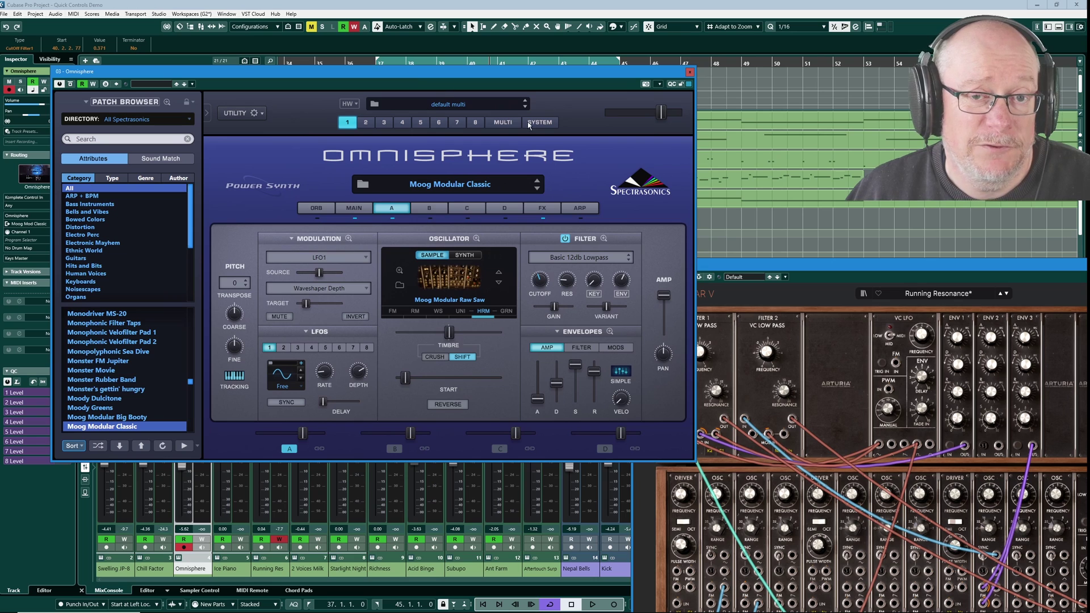
pyautogui.moveTo(815, 278); pyautogui.dragTo(847, 235)
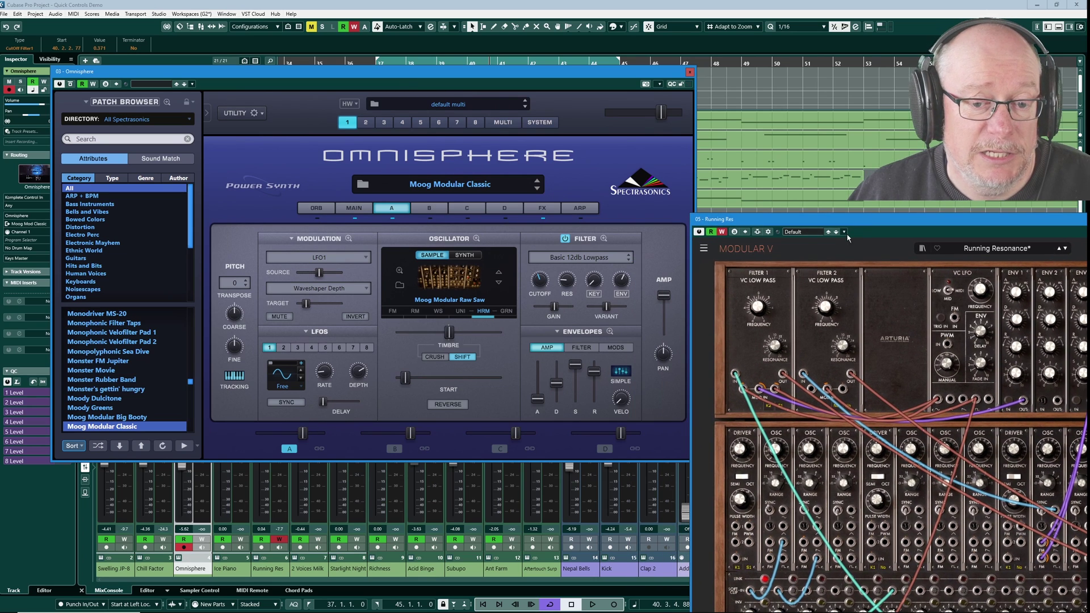
# Enable host automation for Omnisphere's ENV knob after checking the Cutoff knob's options.
pyautogui.rightClick(541, 285)
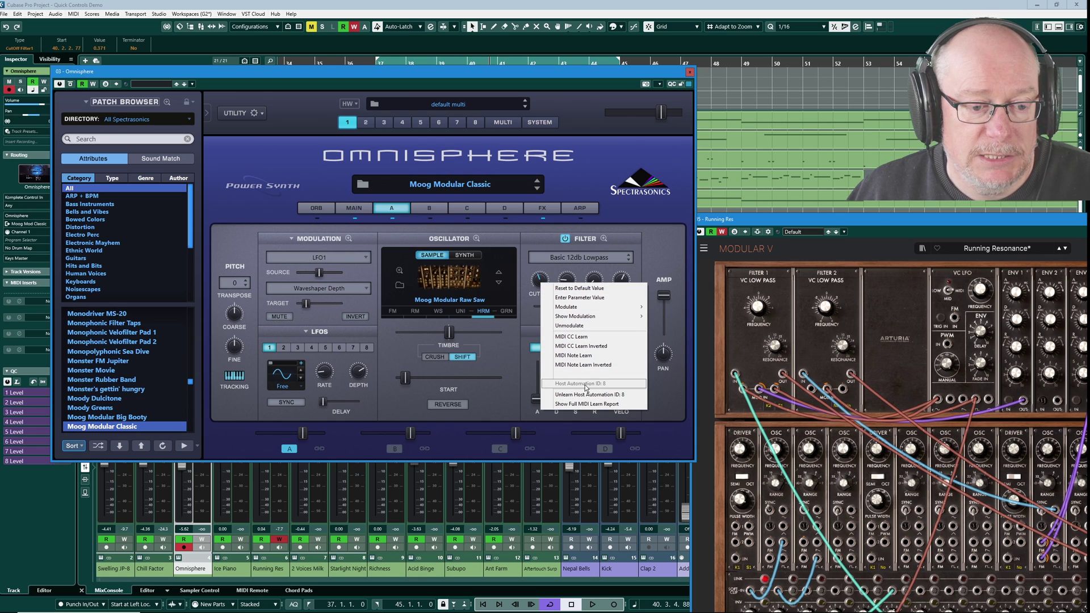
pyautogui.click(676, 272)
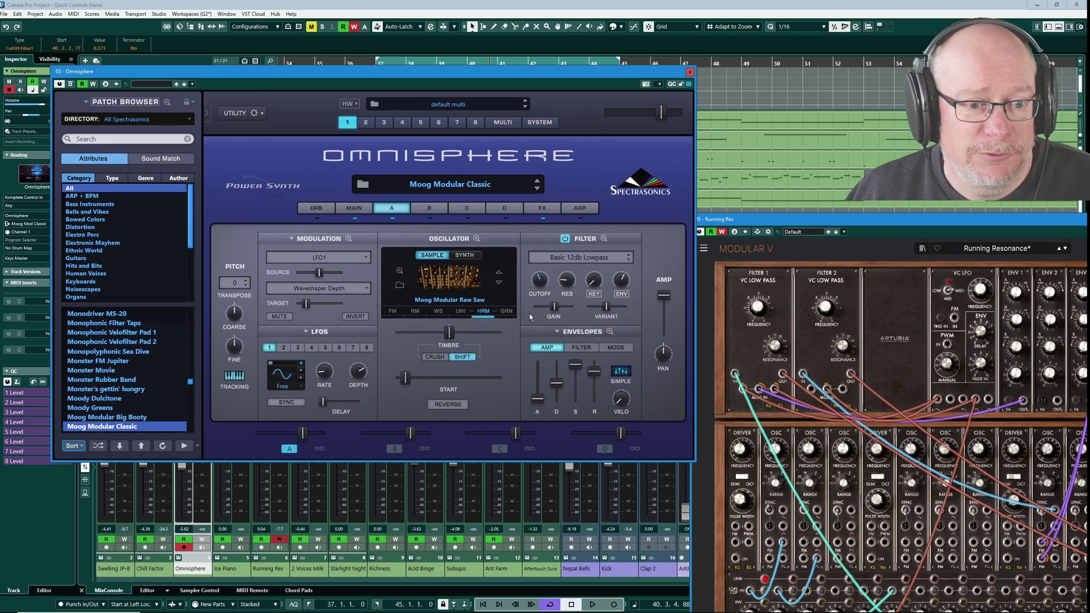
pyautogui.rightClick(622, 282)
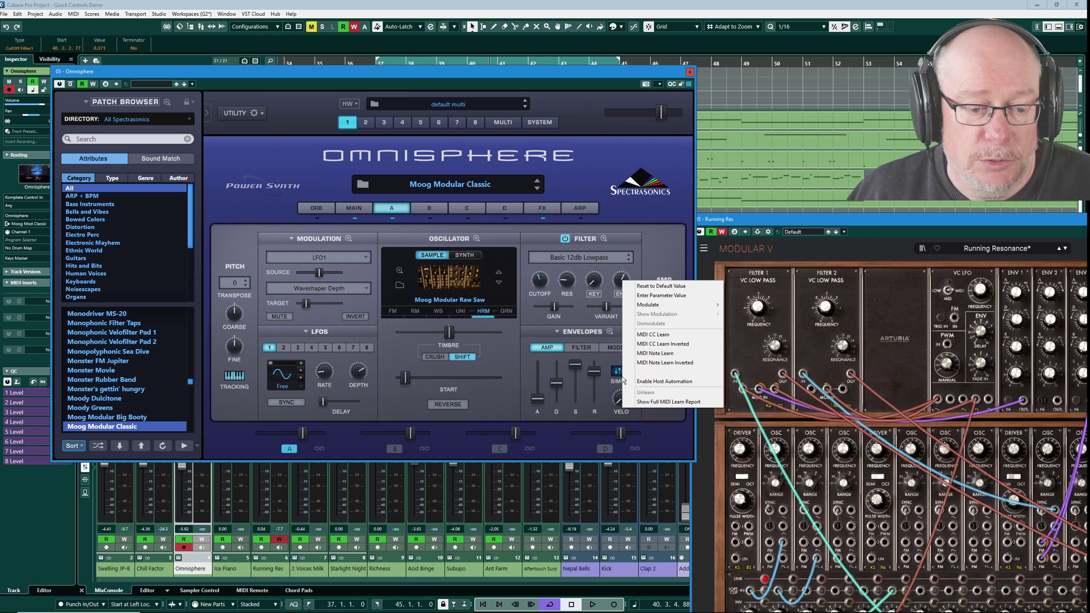
pyautogui.click(659, 383)
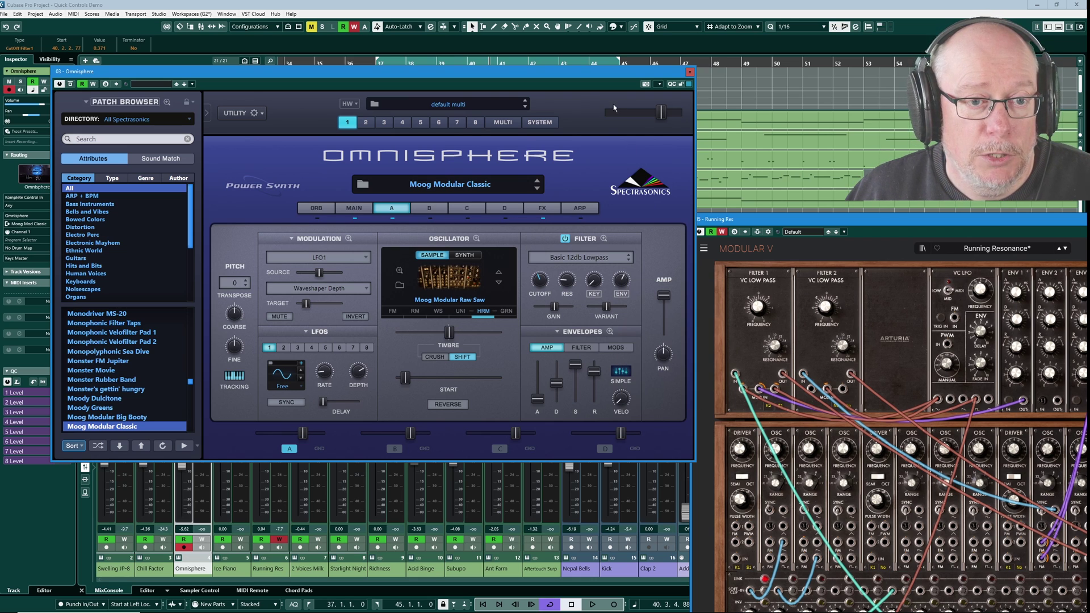
# With QC Learn on, assign quick control 1 to A Filt Cutoff instead of Env Depth, then turn learning off.
pyautogui.moveTo(614, 78); pyautogui.dragTo(873, 148)
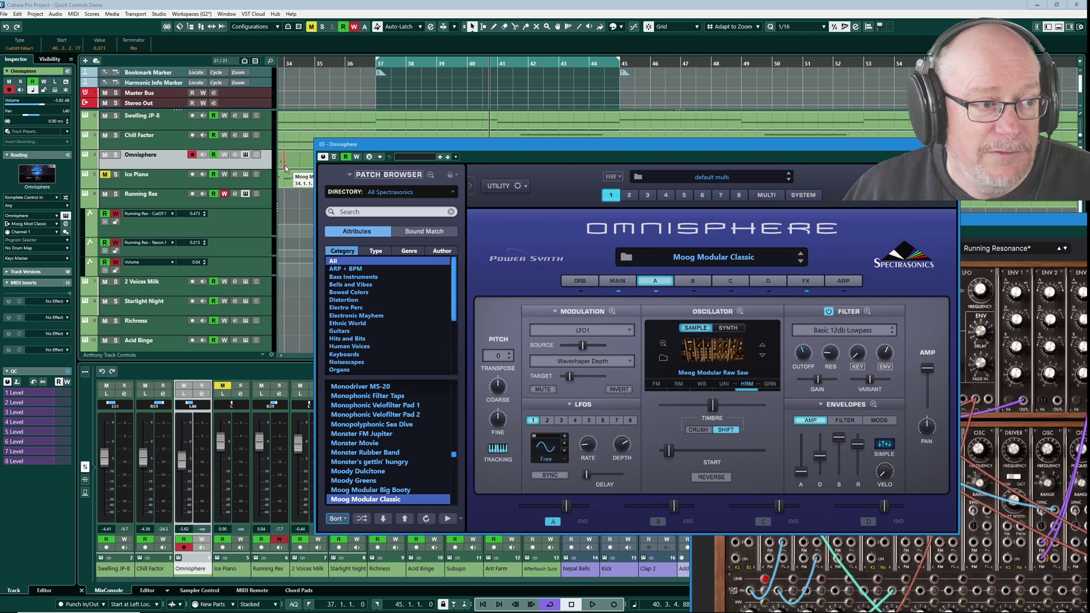
pyautogui.click(44, 383)
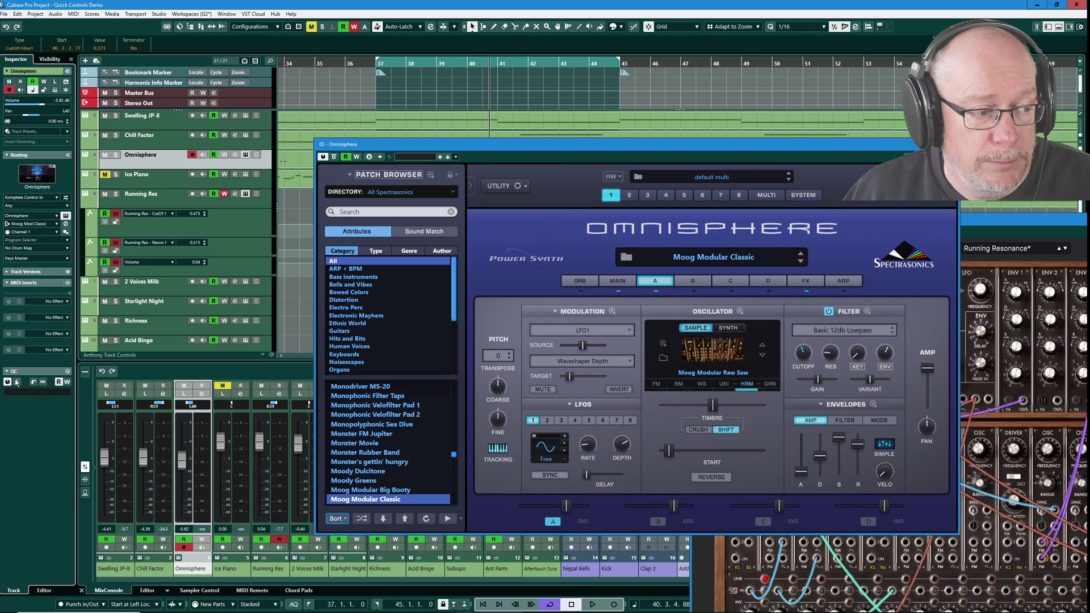
pyautogui.moveTo(888, 368)
pyautogui.mouseDown()
pyautogui.moveTo(883, 392)
pyautogui.moveTo(886, 369)
pyautogui.mouseUp()
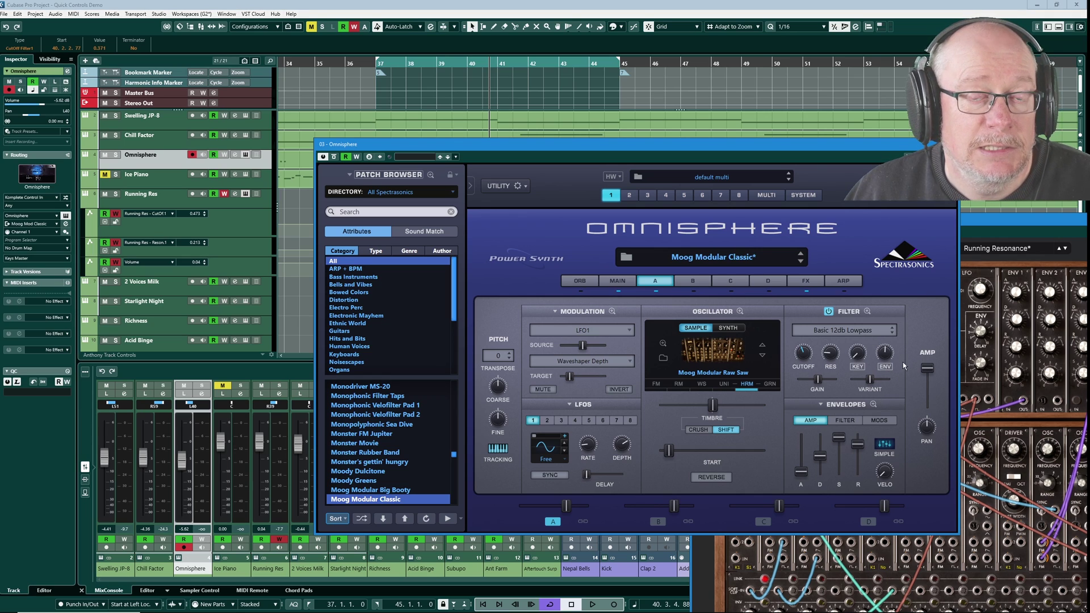
pyautogui.rightClick(887, 352)
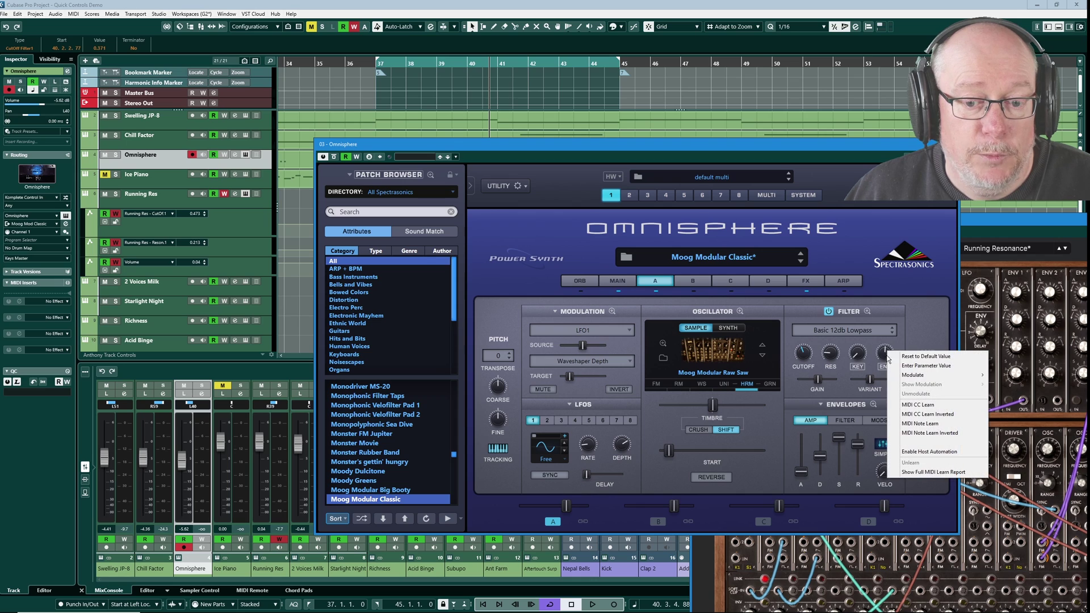
pyautogui.click(918, 452)
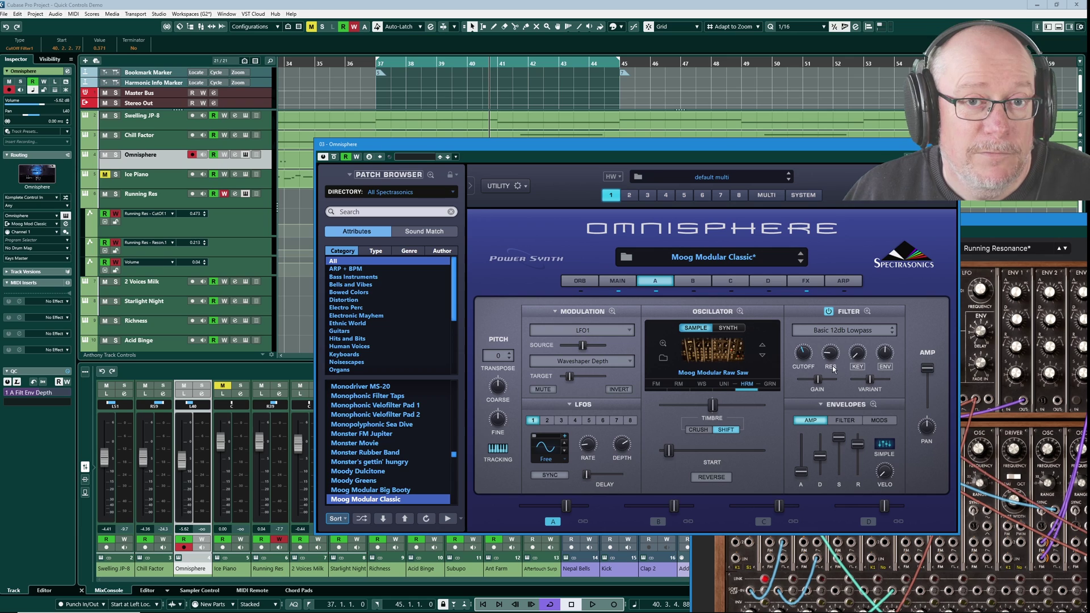
pyautogui.click(805, 355)
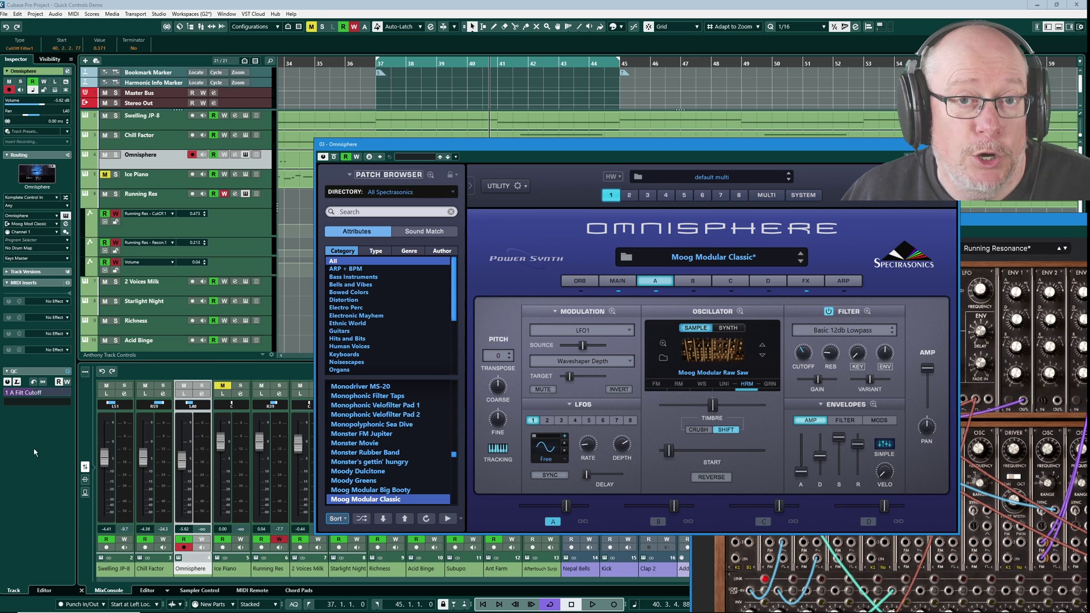
pyautogui.click(17, 383)
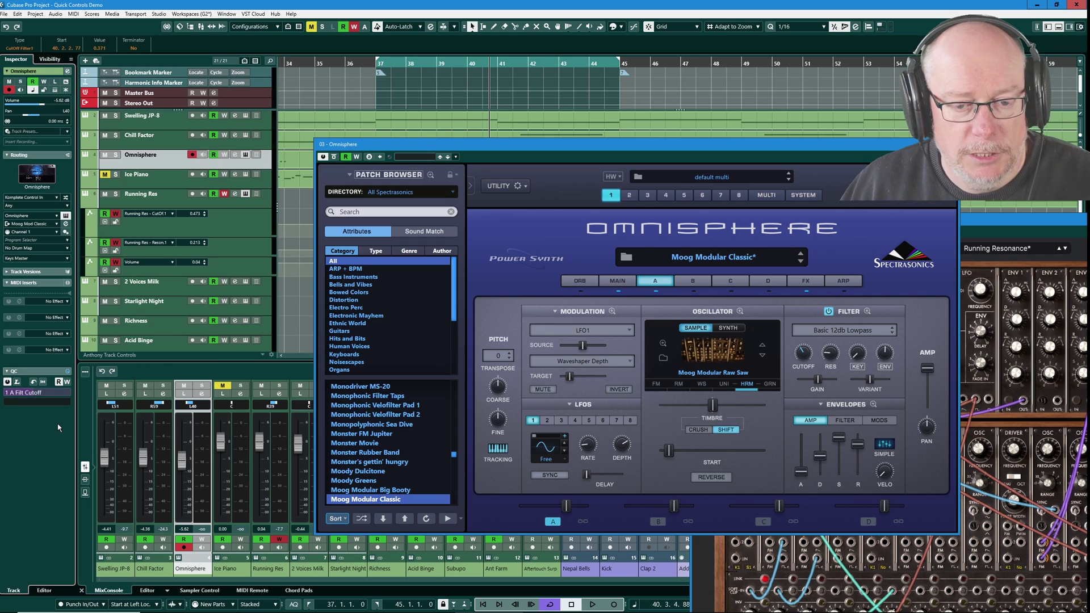
# Move the Omnisphere window up and left so it sits beside Modular V.
pyautogui.moveTo(448, 145); pyautogui.dragTo(186, 159)
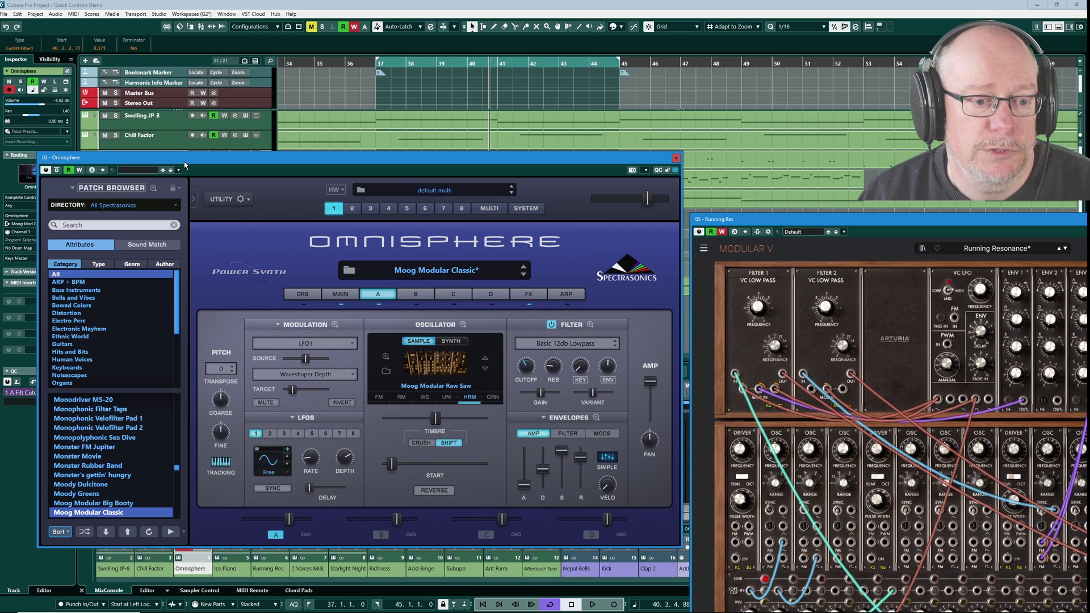
pyautogui.press('alt+KP_1')
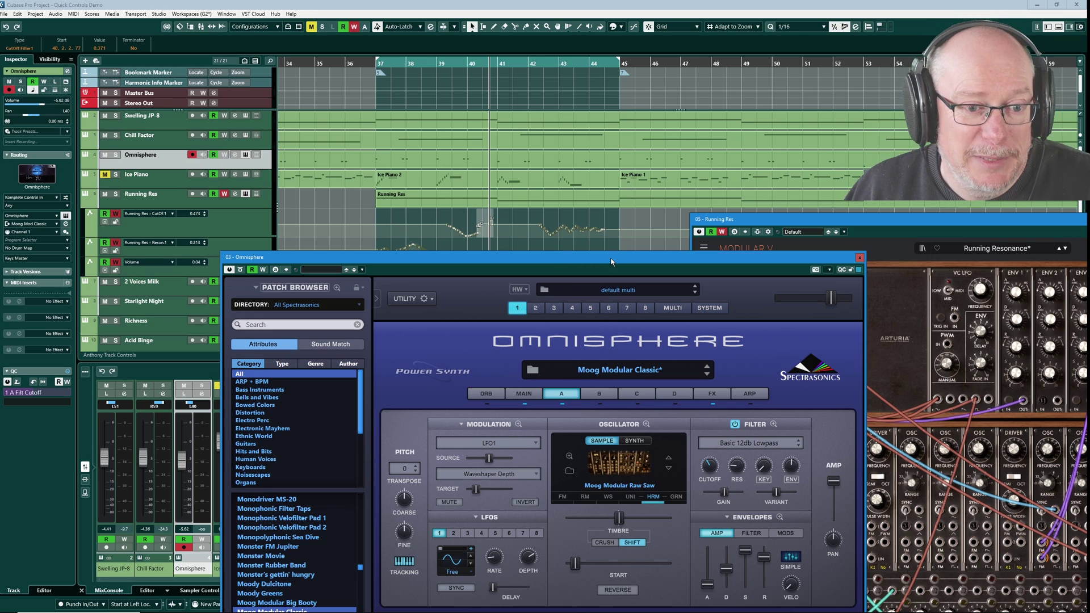
pyautogui.moveTo(609, 256); pyautogui.dragTo(444, 219)
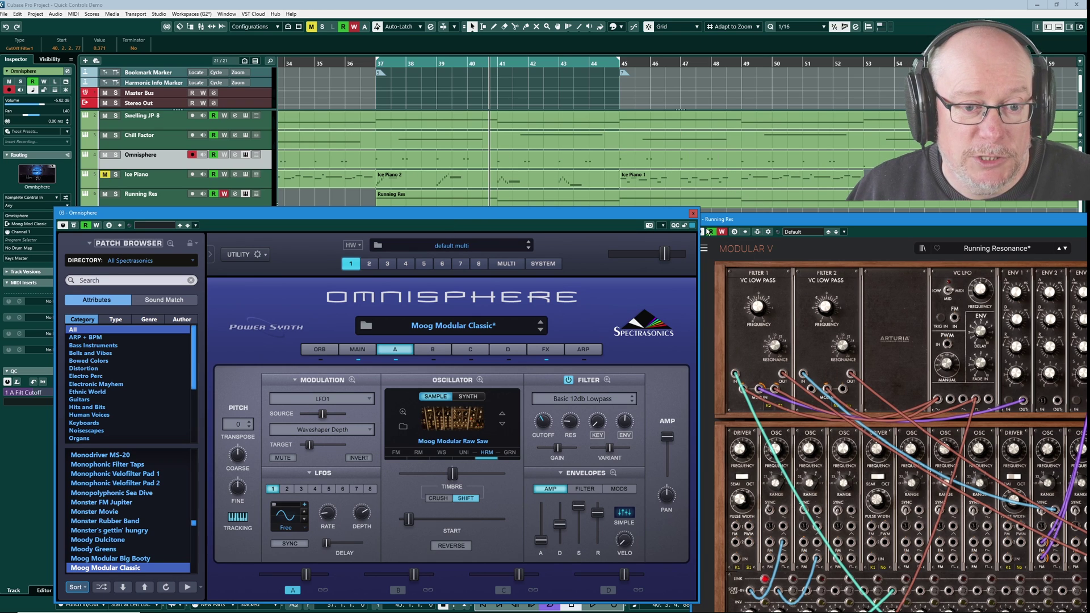
# Show the VST quick controls row on Omnisphere and Modular V, then close Omnisphere.
pyautogui.click(675, 226)
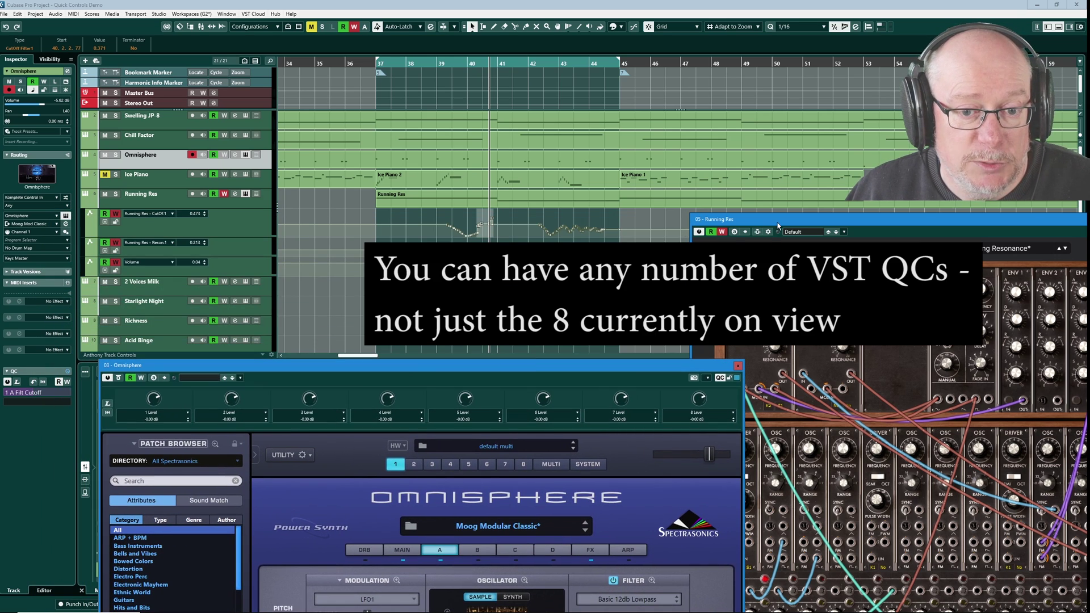
pyautogui.moveTo(777, 225); pyautogui.dragTo(533, 220)
pyautogui.click(951, 186)
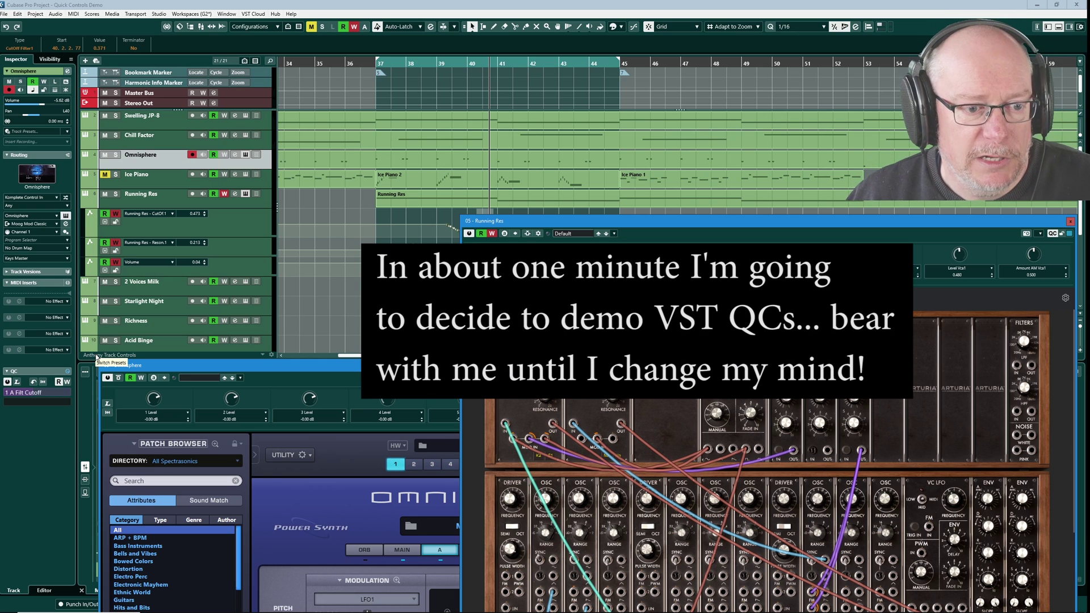
pyautogui.moveTo(102, 364); pyautogui.dragTo(239, 61)
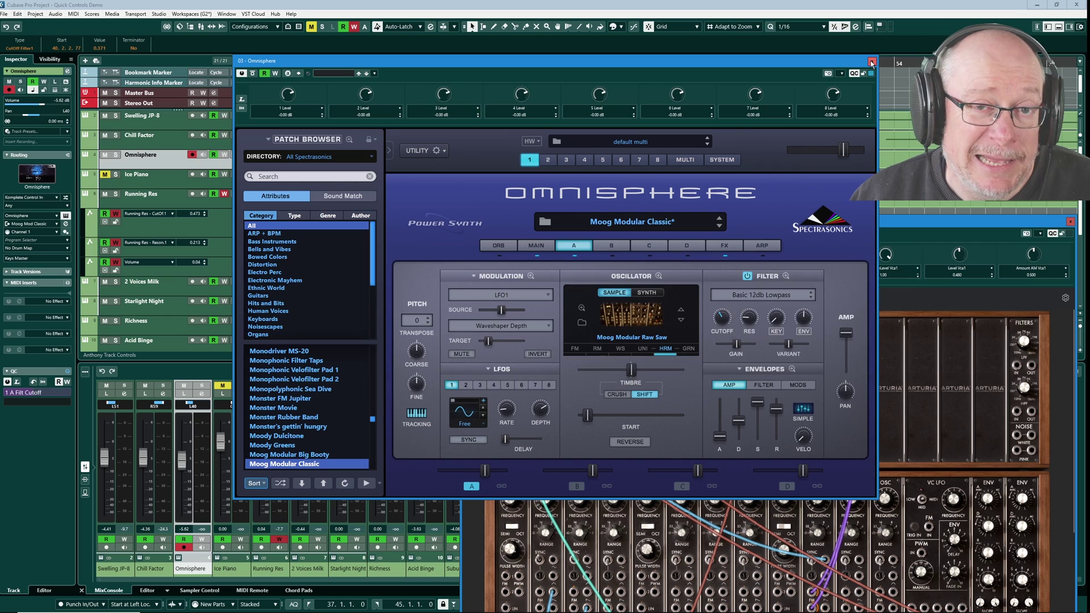
pyautogui.click(872, 61)
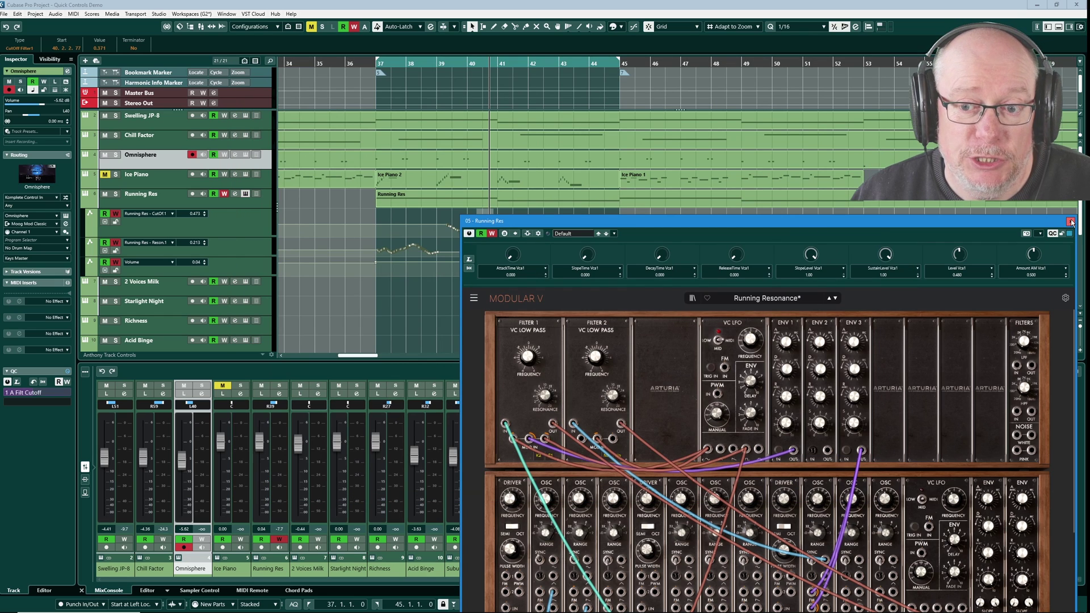
# Close Modular V and search the MIDI Remote Mapping Assistant's functions for 'qc'.
pyautogui.click(1071, 222)
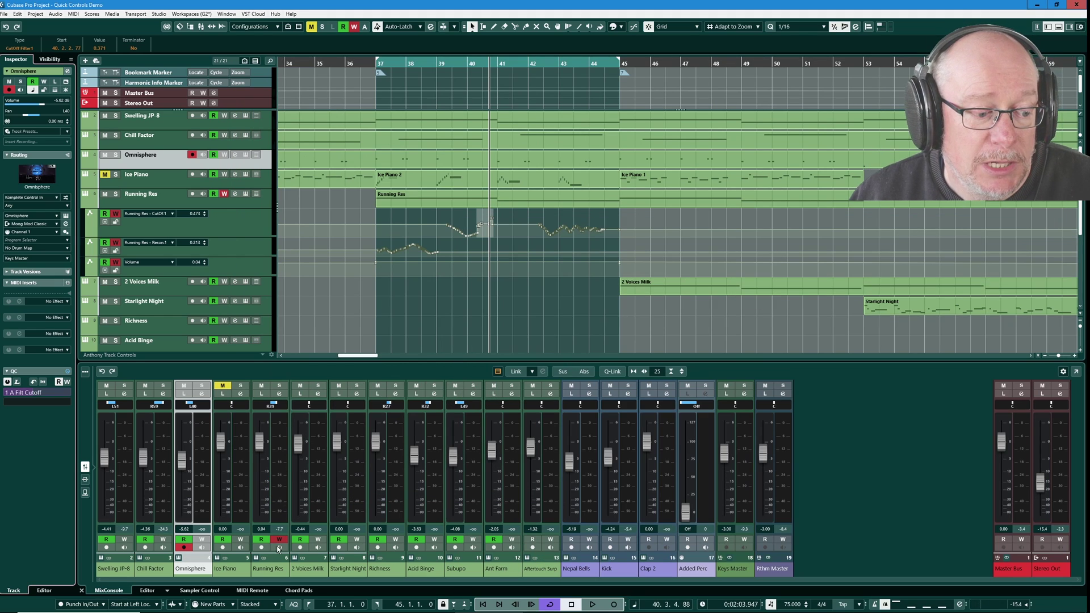
pyautogui.click(248, 590)
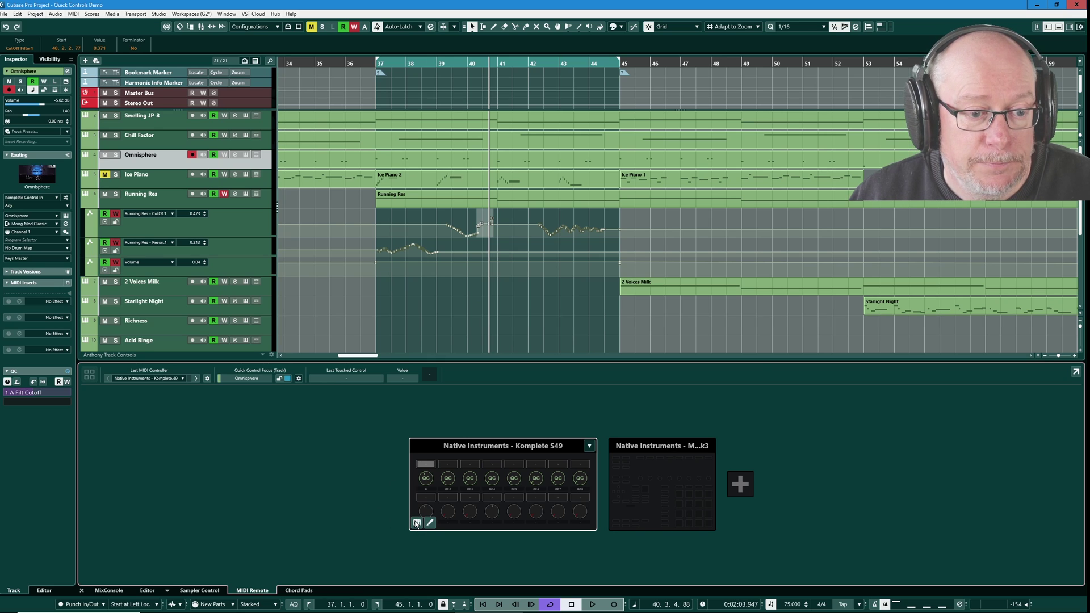
pyautogui.click(417, 522)
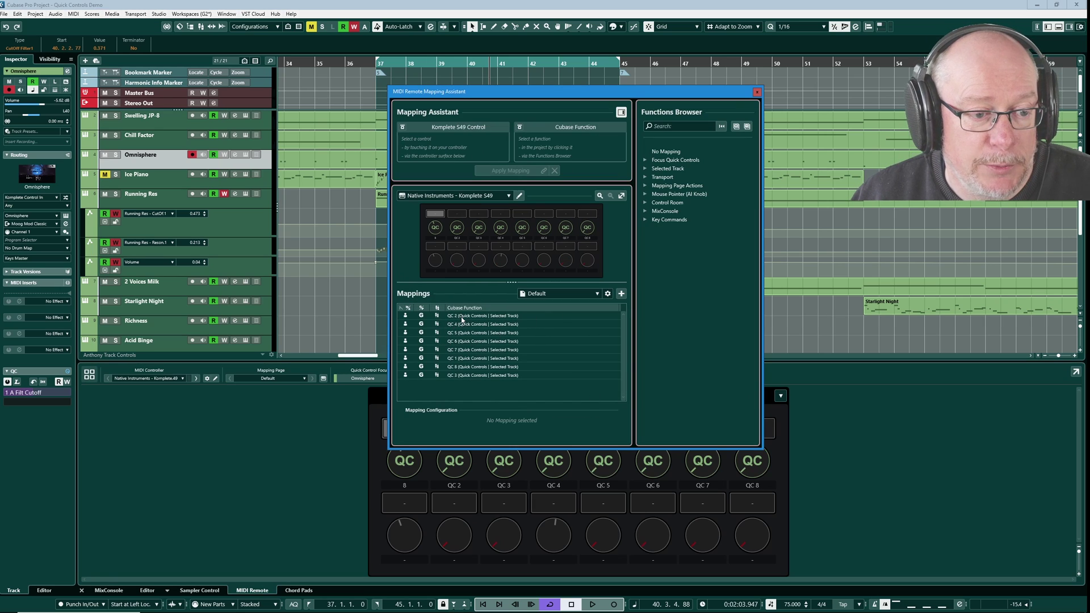
pyautogui.click(469, 375)
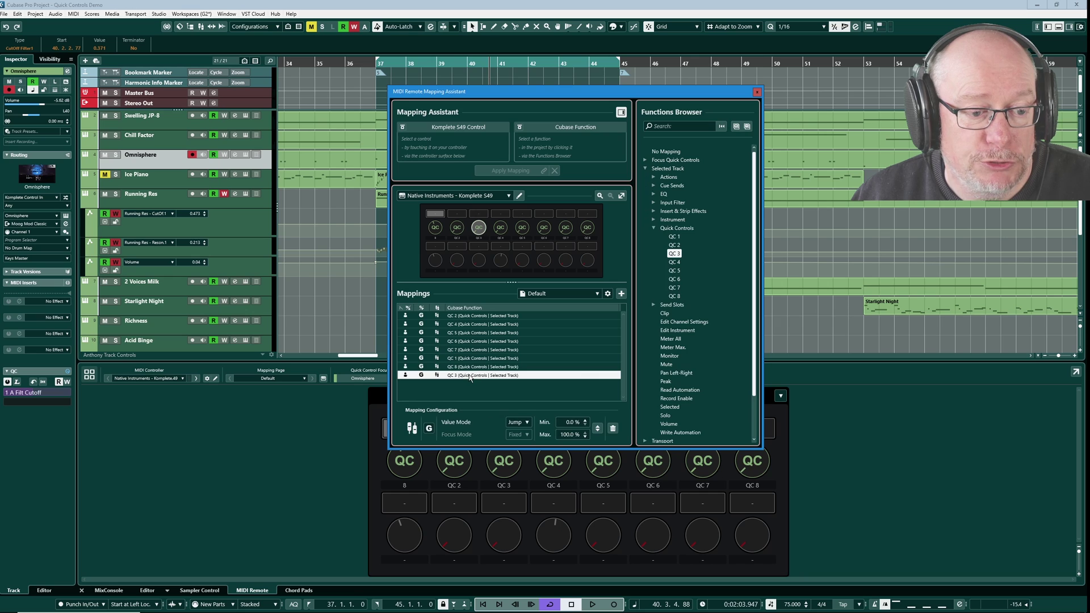
pyautogui.click(662, 128)
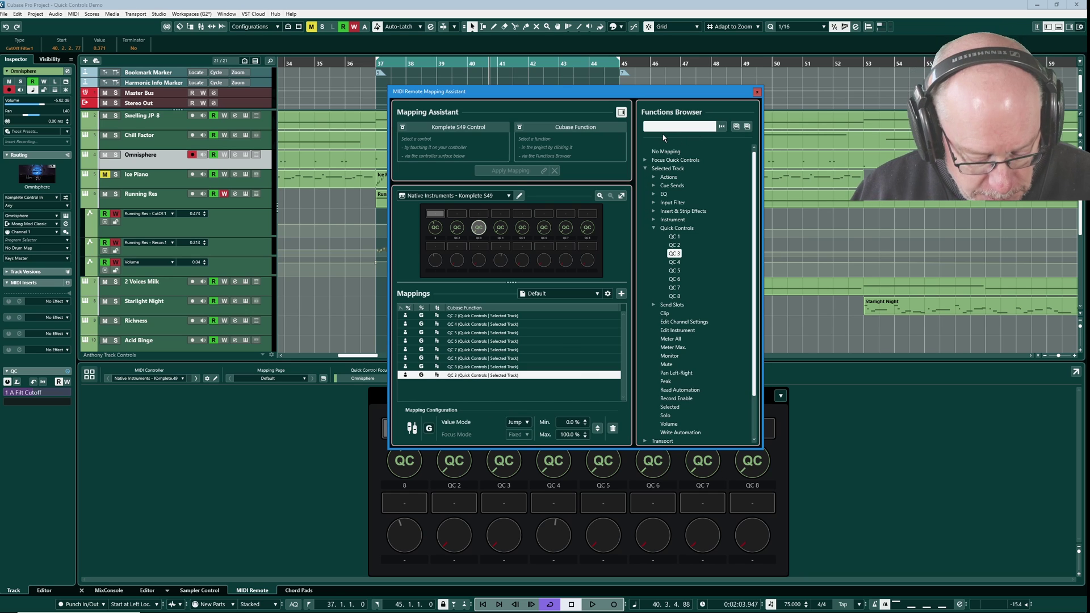
pyautogui.write('qc')
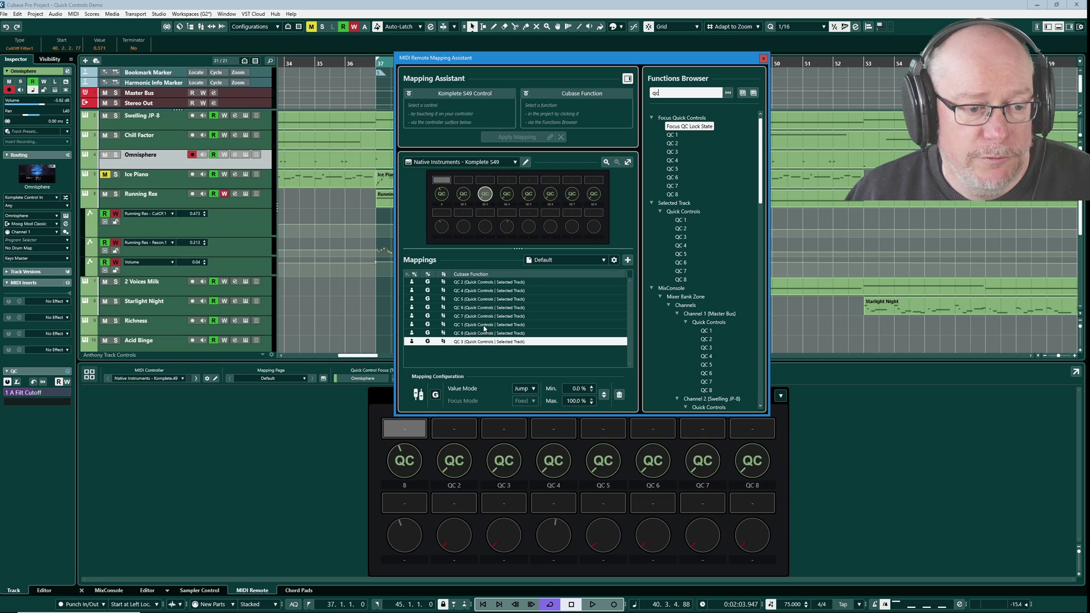
# Map the Komplete S49's first knob to Focus QC 1 and apply the mapping.
pyautogui.click(484, 324)
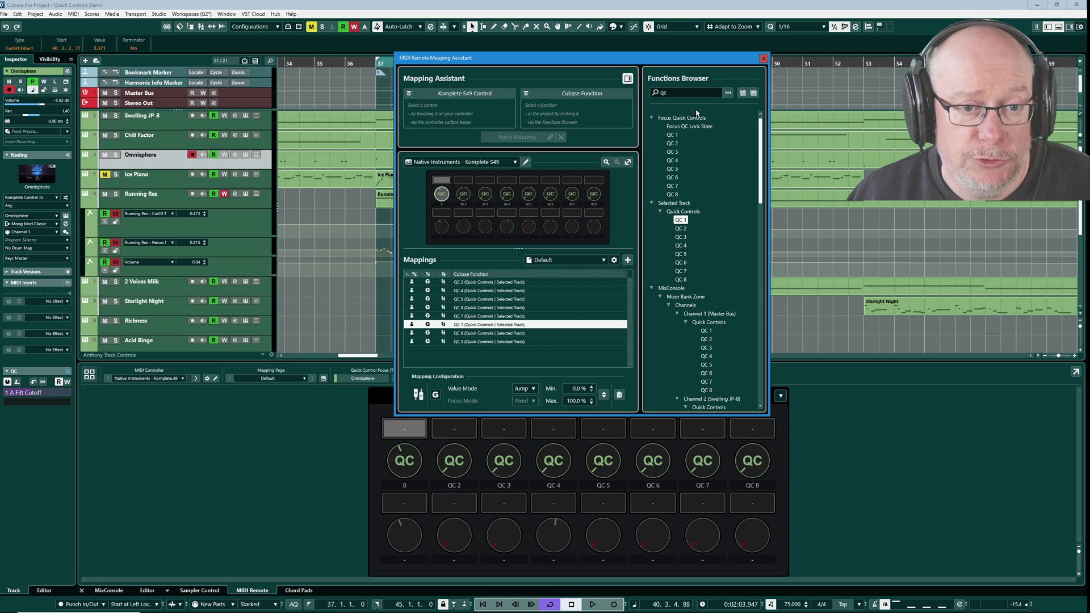
pyautogui.click(671, 135)
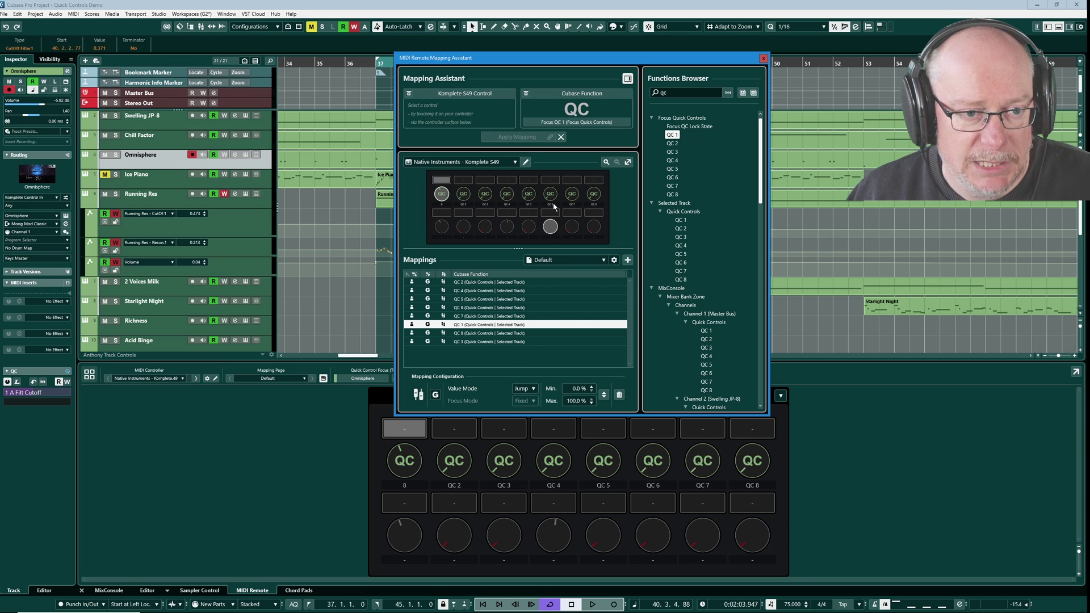
pyautogui.click(441, 194)
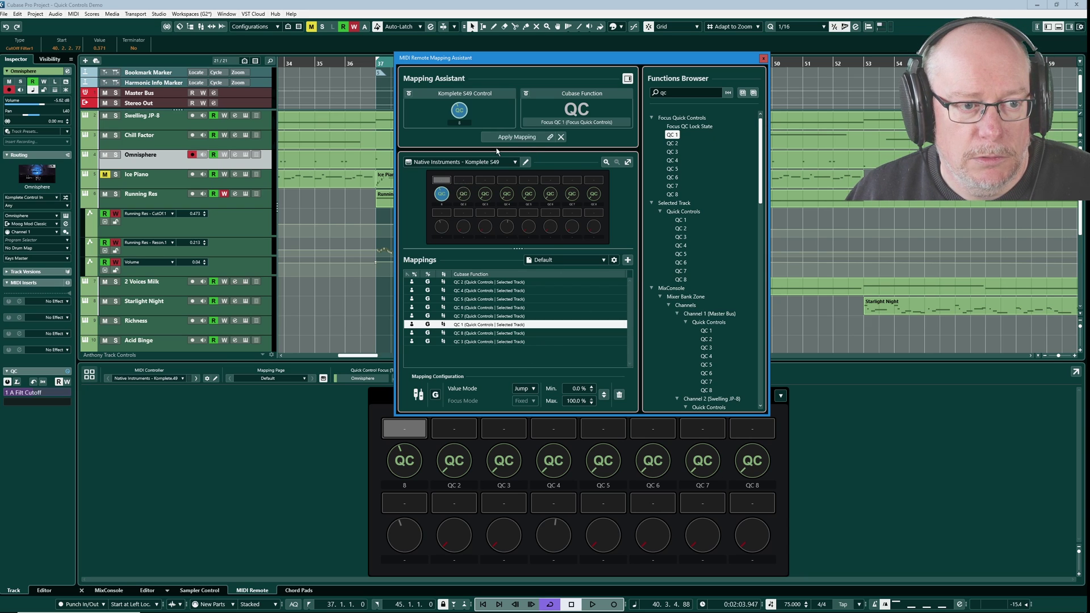
pyautogui.click(517, 137)
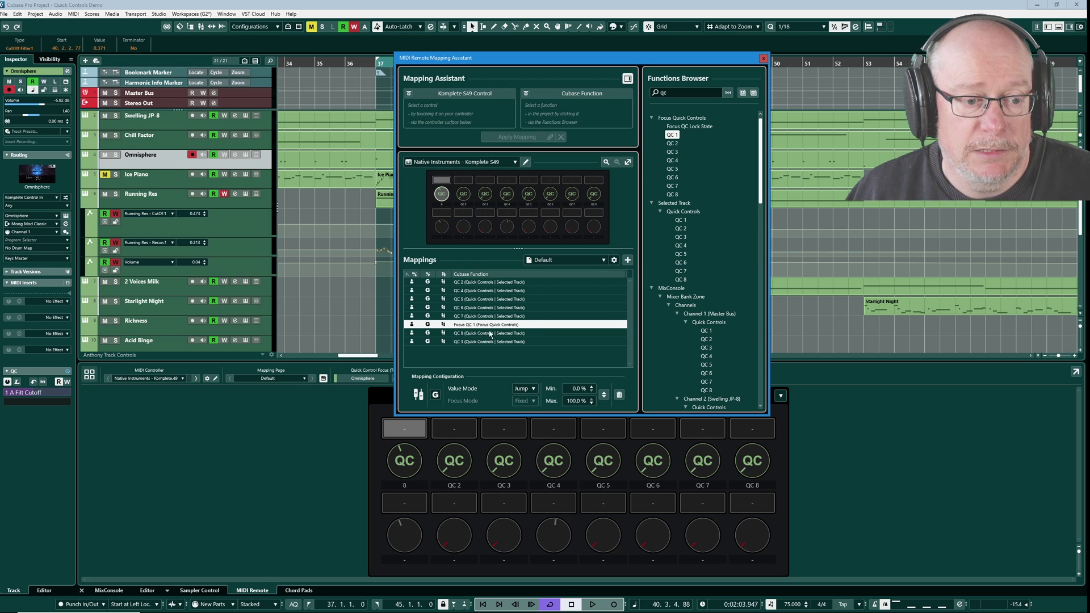
pyautogui.moveTo(403, 466)
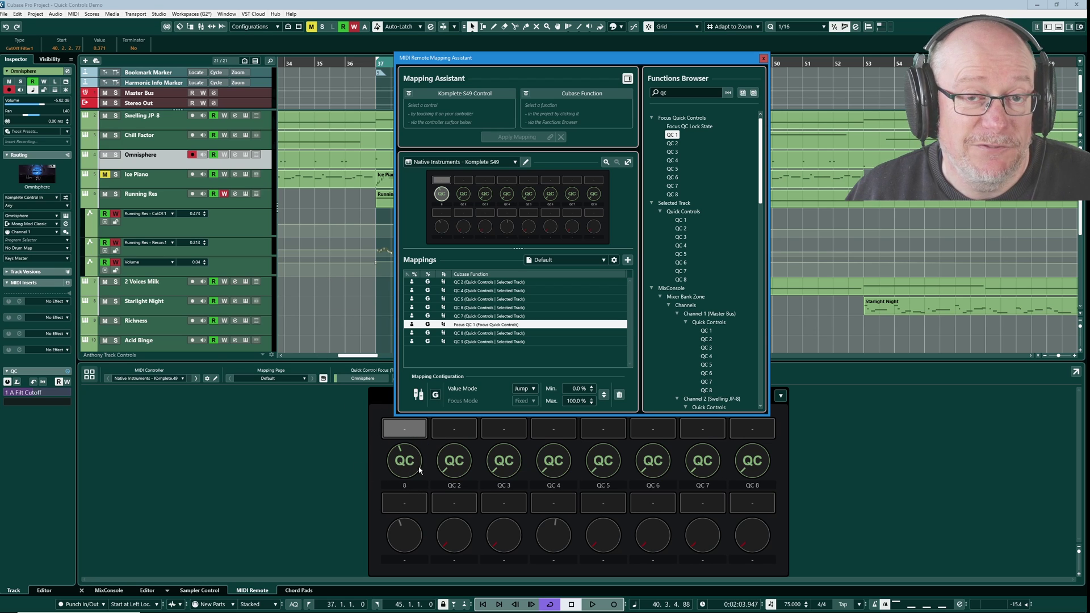
pyautogui.click(764, 59)
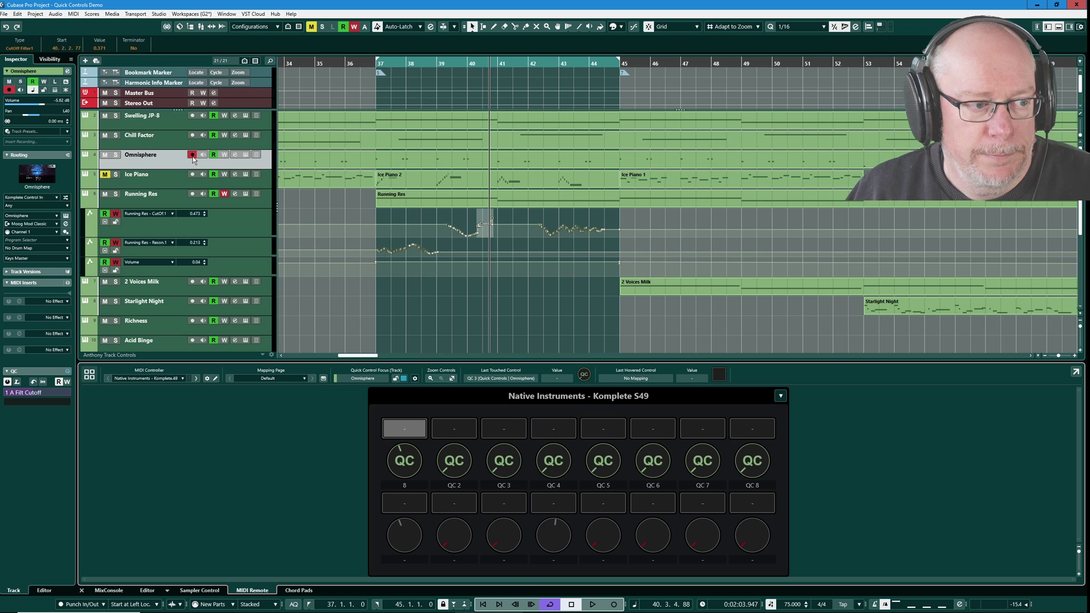
# Reopen the Omnisphere and Running Res instrument windows and arrange them.
pyautogui.click(246, 156)
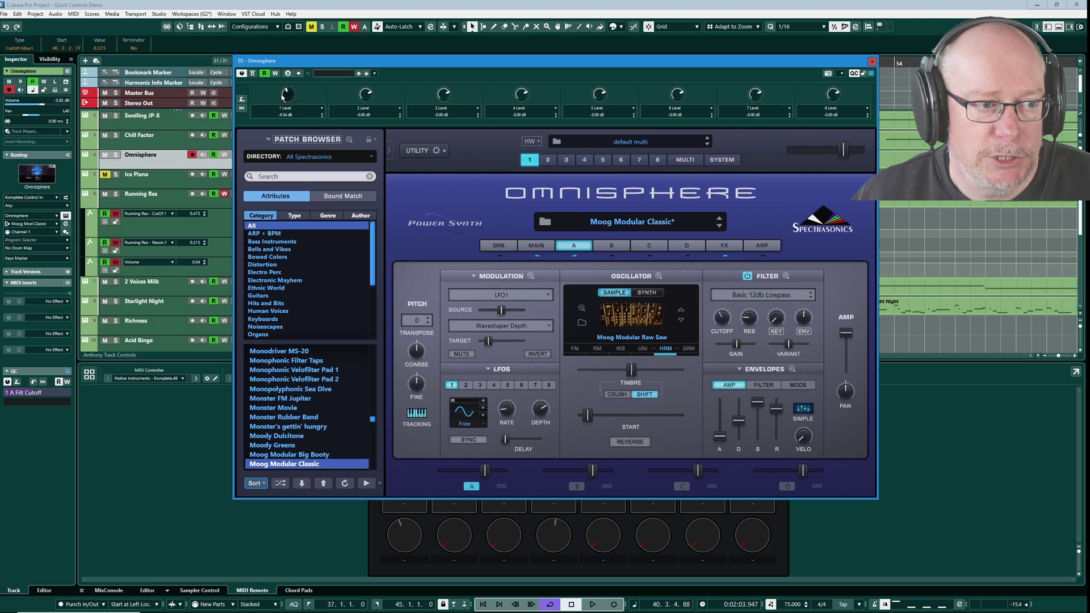
pyautogui.moveTo(539, 61); pyautogui.dragTo(293, 217)
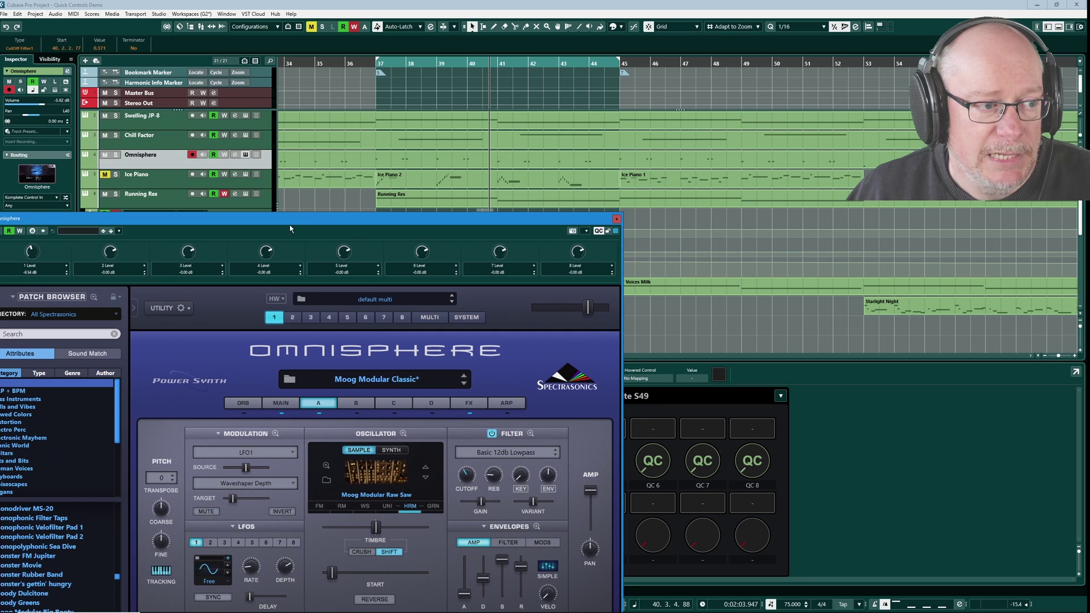
pyautogui.click(245, 193)
pyautogui.moveTo(452, 99); pyautogui.dragTo(419, 102)
pyautogui.click(334, 192)
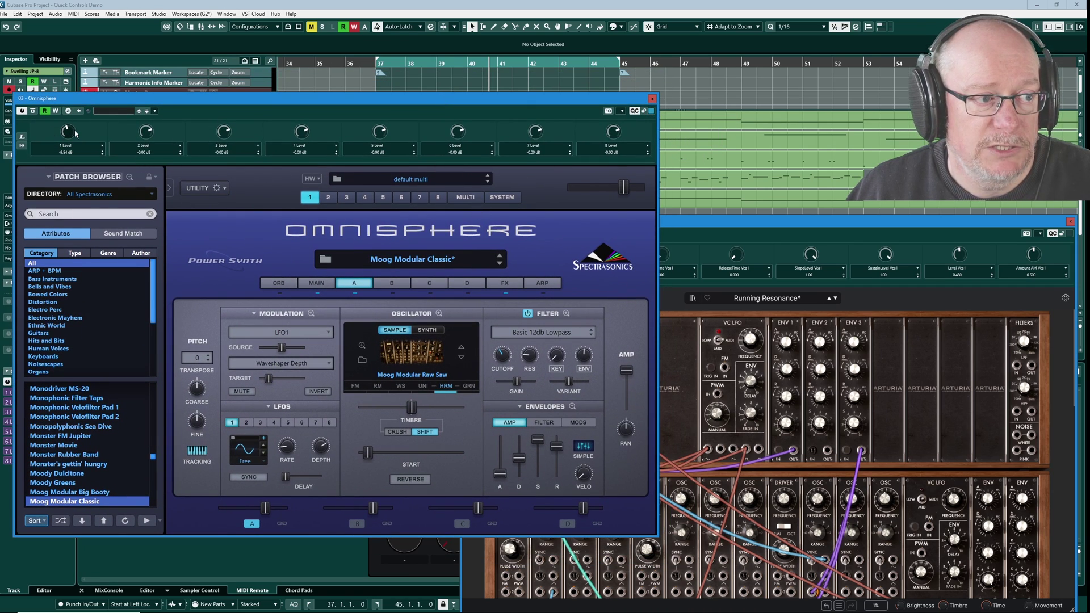
# Turn Omnisphere's QC 1 down and back up, then bring Modular V to the front.
pyautogui.scroll(-5, 67, 132)
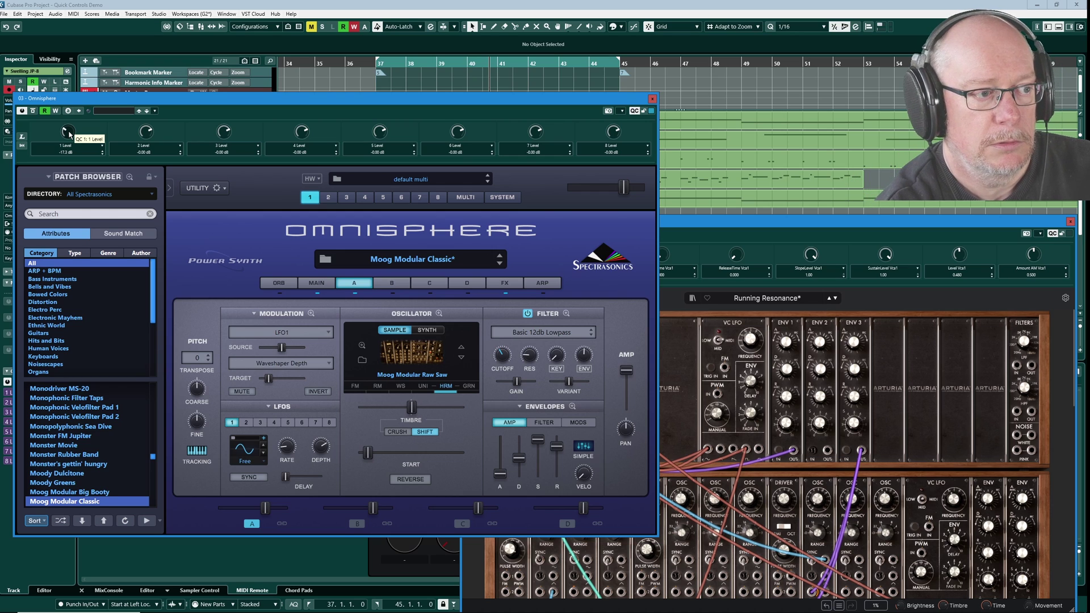
pyautogui.scroll(5, 67, 132)
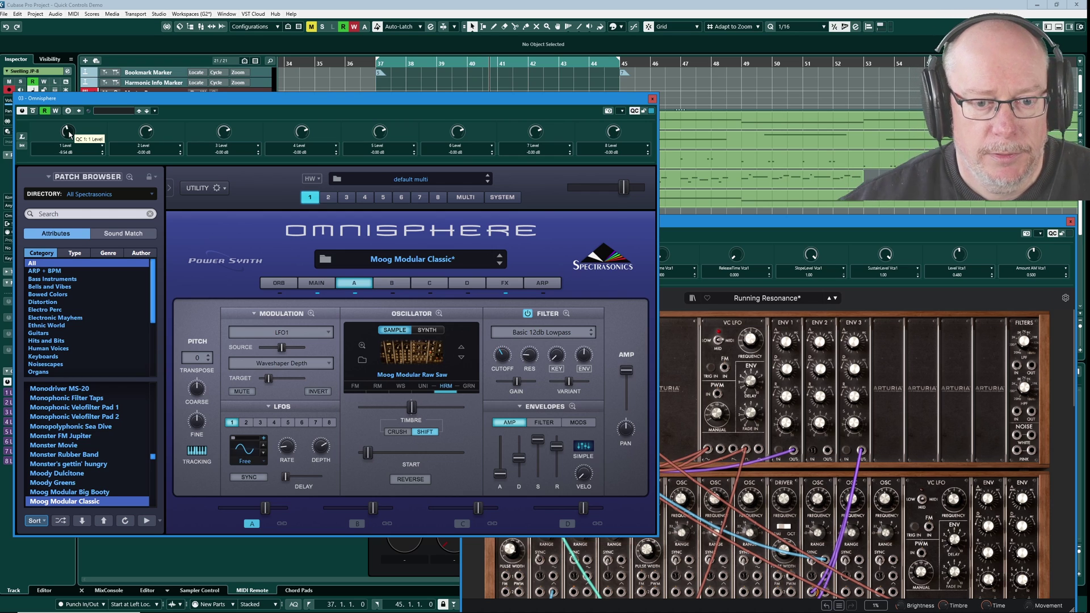
pyautogui.click(711, 226)
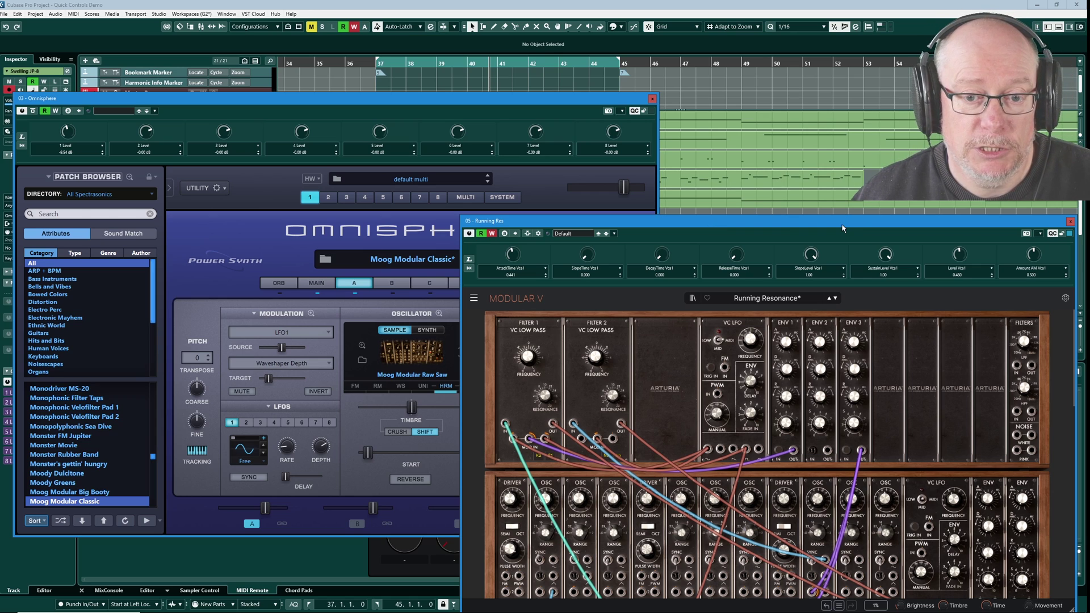
# Lock quick control focus to the plugin and rearrange the Omnisphere and Modular V windows.
pyautogui.click(1062, 235)
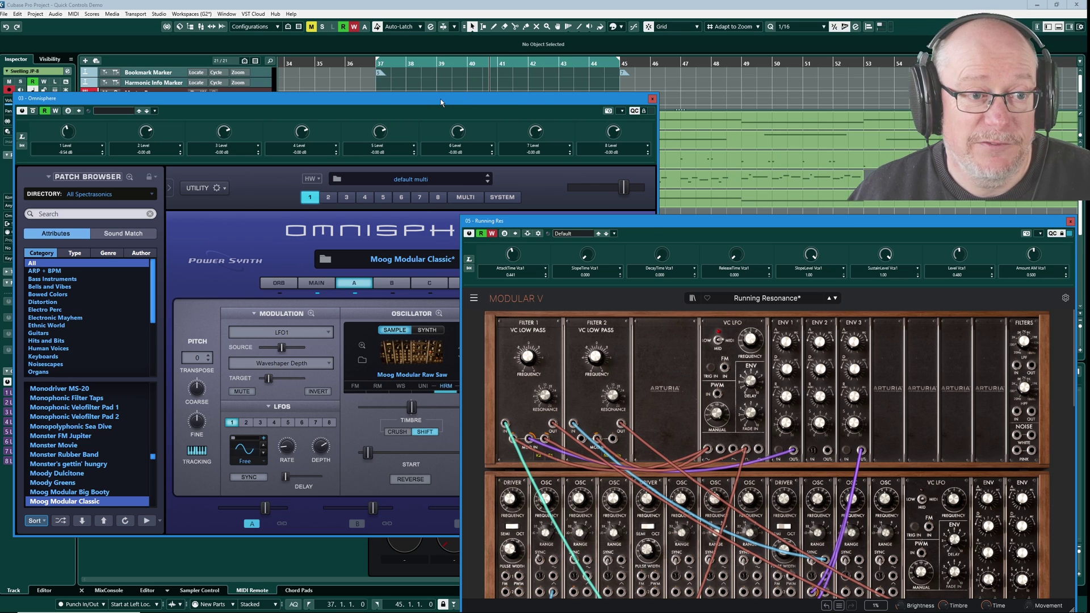
pyautogui.click(610, 121)
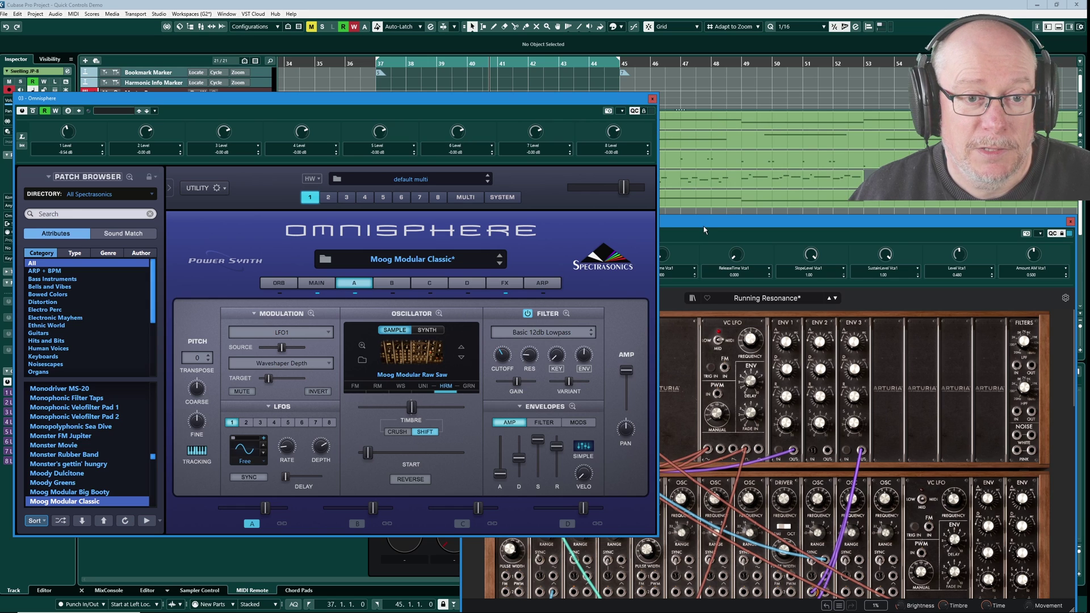
pyautogui.moveTo(703, 228); pyautogui.dragTo(943, 227)
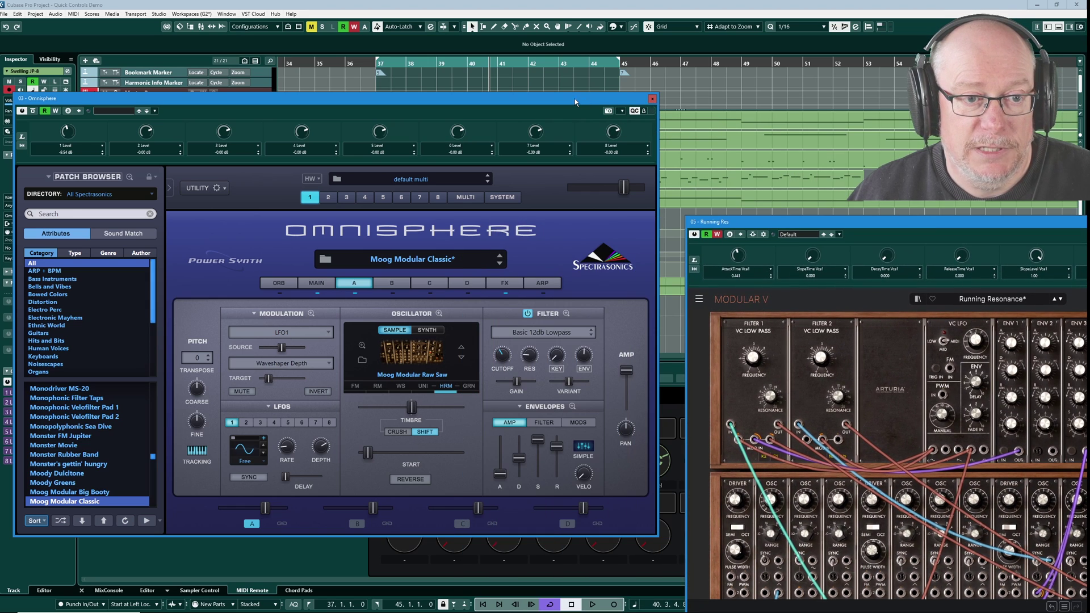
pyautogui.moveTo(574, 102)
pyautogui.mouseDown()
pyautogui.moveTo(561, 125)
pyautogui.moveTo(582, 83)
pyautogui.mouseUp()
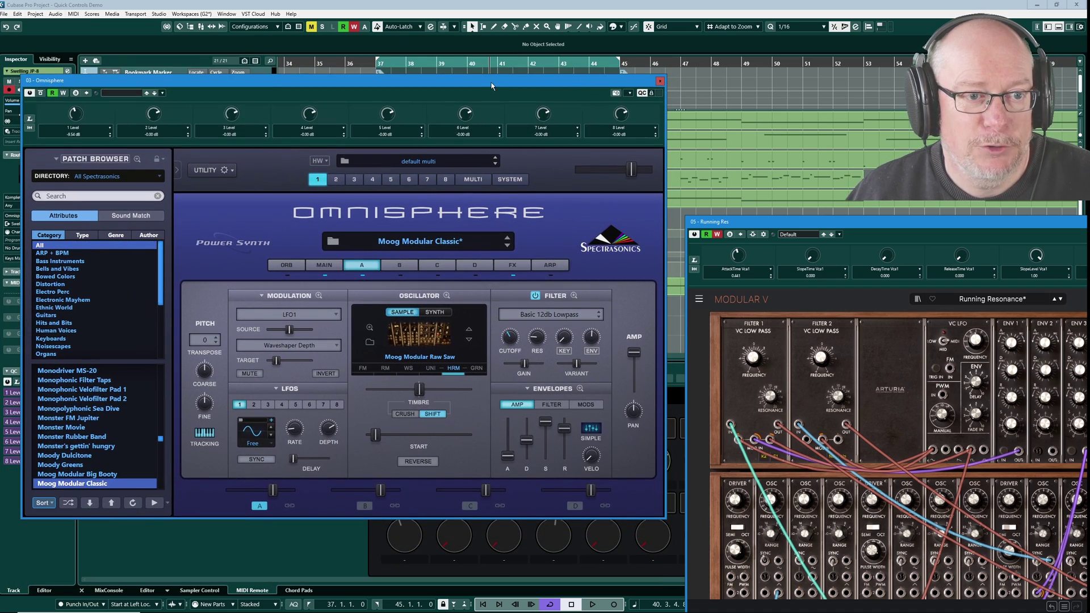
pyautogui.moveTo(492, 83); pyautogui.dragTo(492, 118)
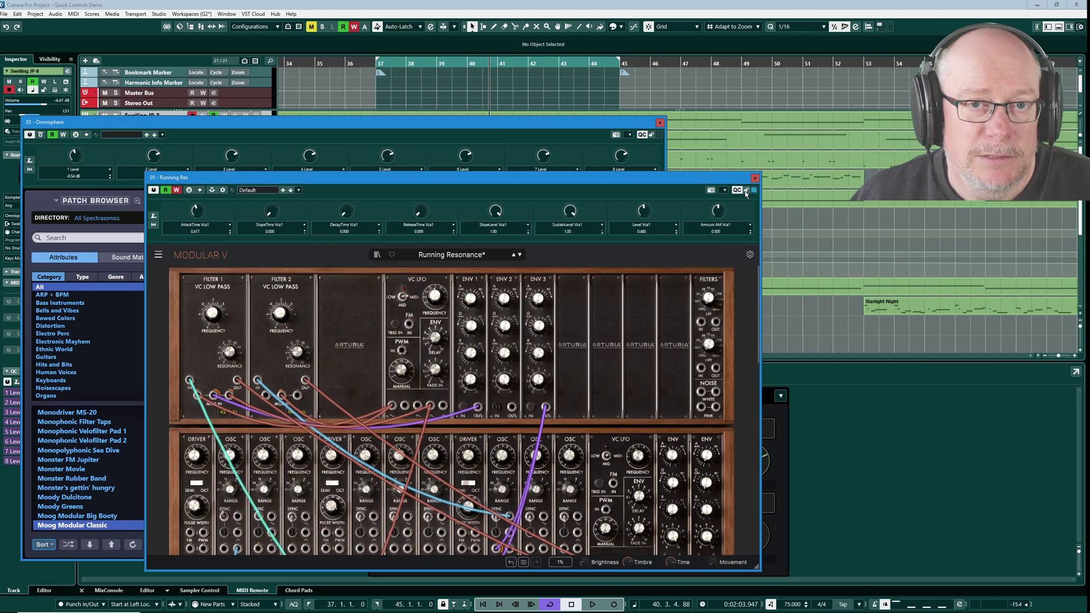
pyautogui.moveTo(738, 221); pyautogui.dragTo(198, 177)
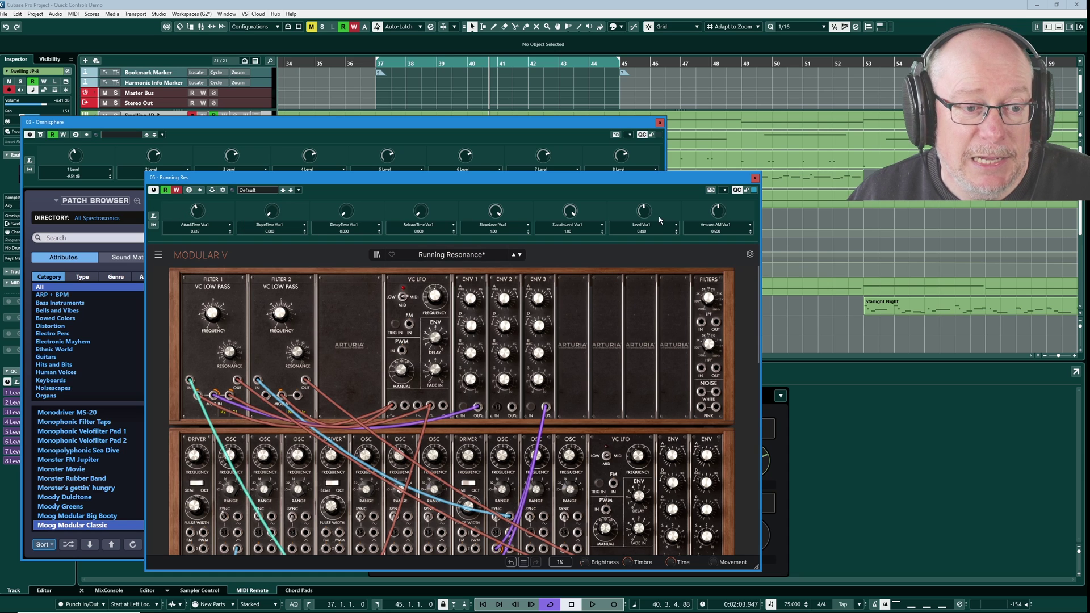
# Close Modular V and show the quick controls in the lower zone.
pyautogui.click(753, 177)
pyautogui.moveTo(540, 119); pyautogui.dragTo(661, 108)
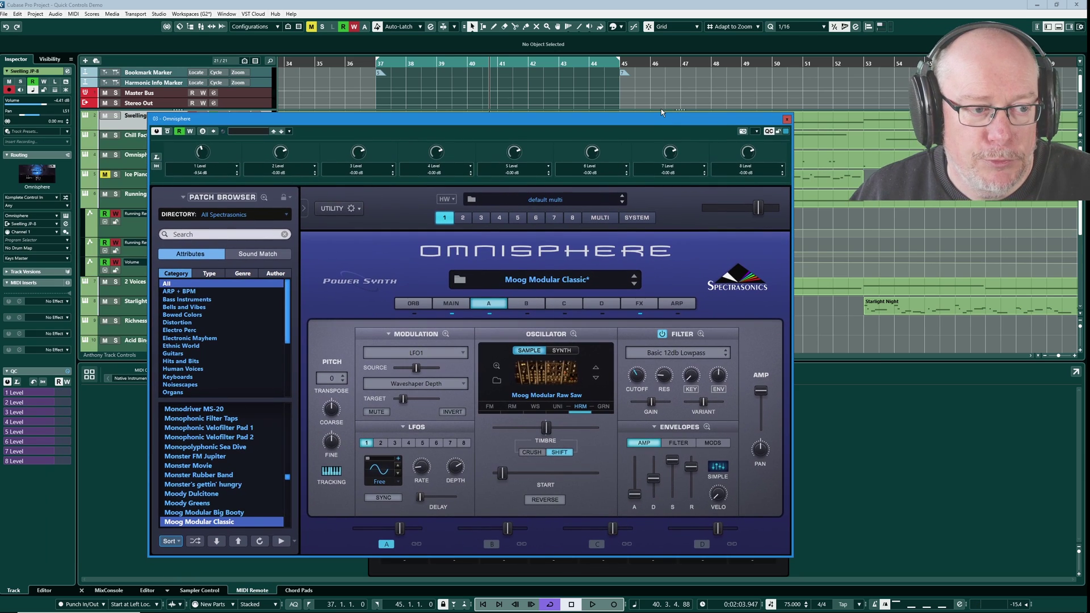
pyautogui.click(787, 132)
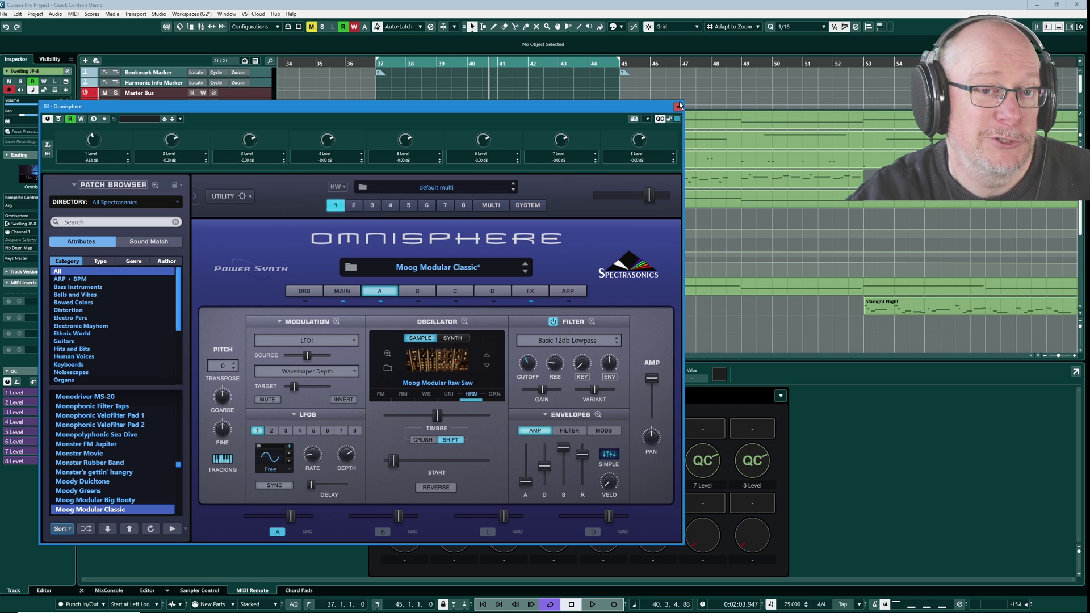
# Close Omnisphere and remap the S49's first knob from Focus QC 1 to Selected Track QC 1.
pyautogui.click(678, 106)
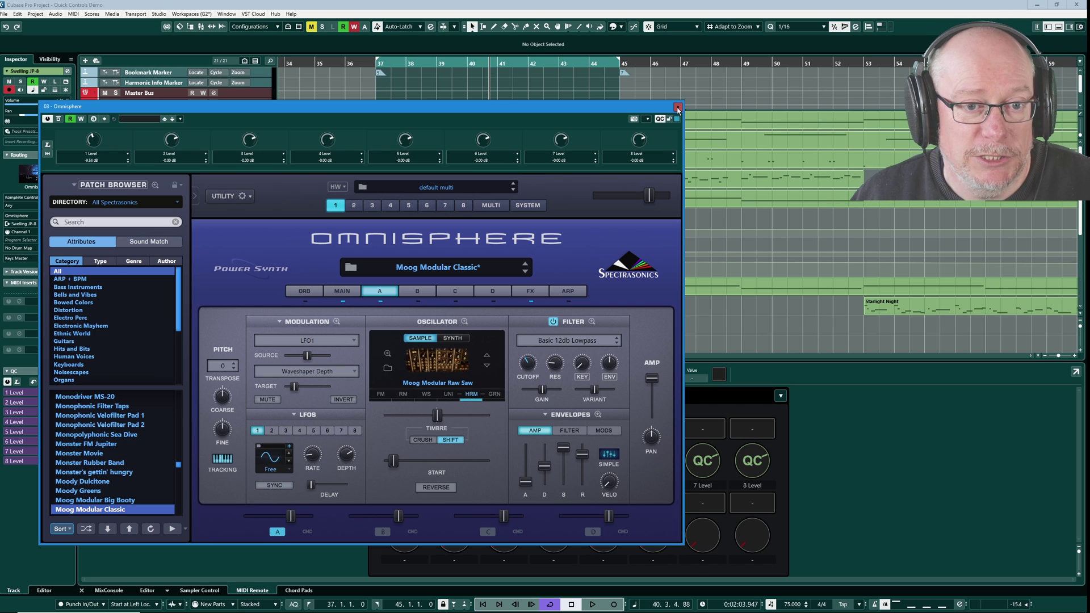
pyautogui.click(323, 379)
pyautogui.click(491, 325)
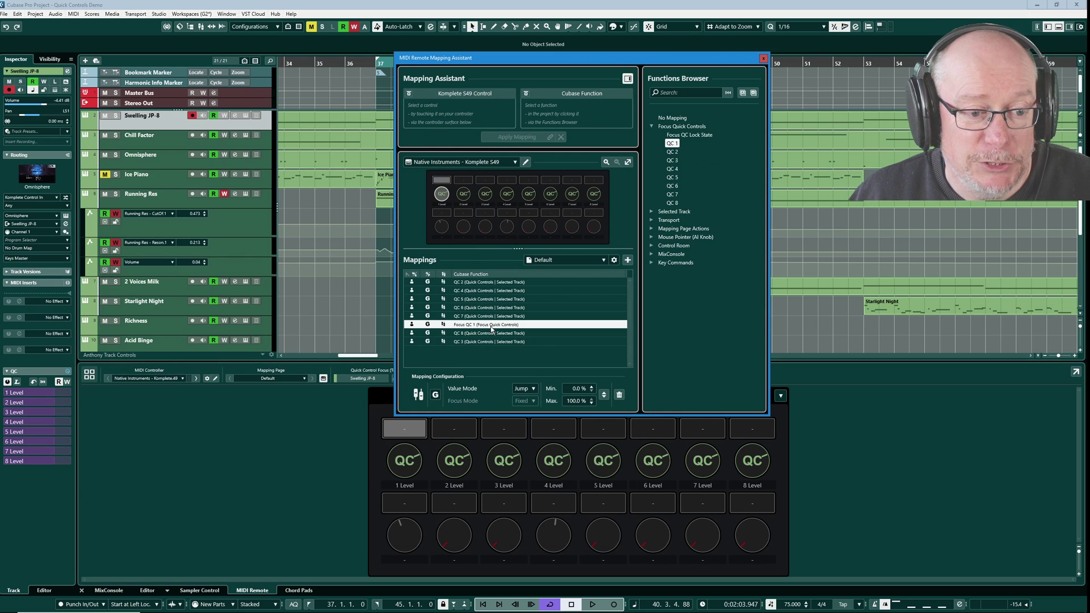
pyautogui.click(672, 91)
pyautogui.write('qc')
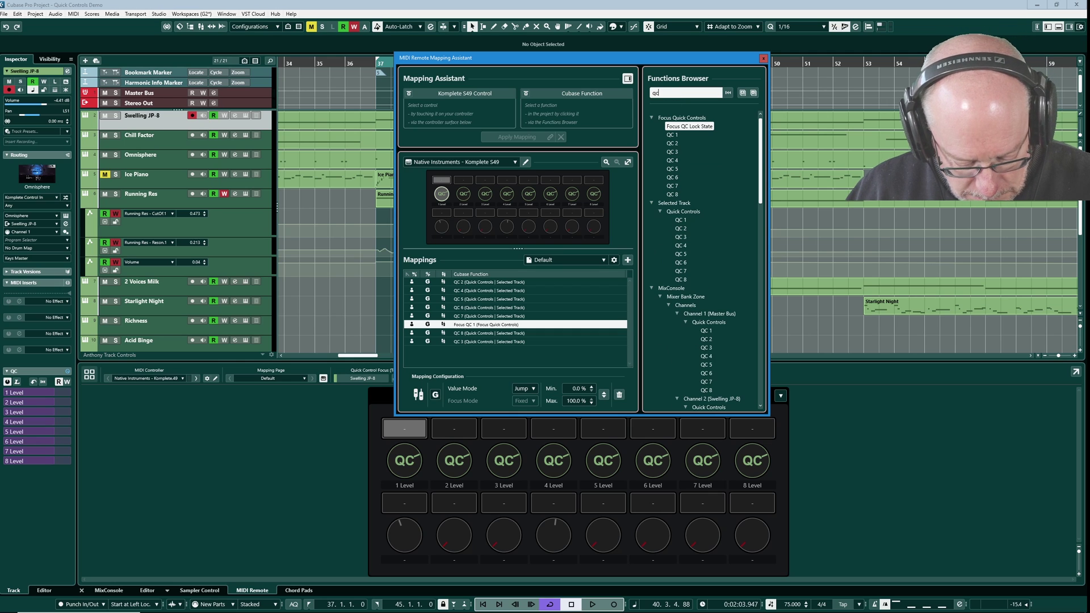
pyautogui.click(680, 219)
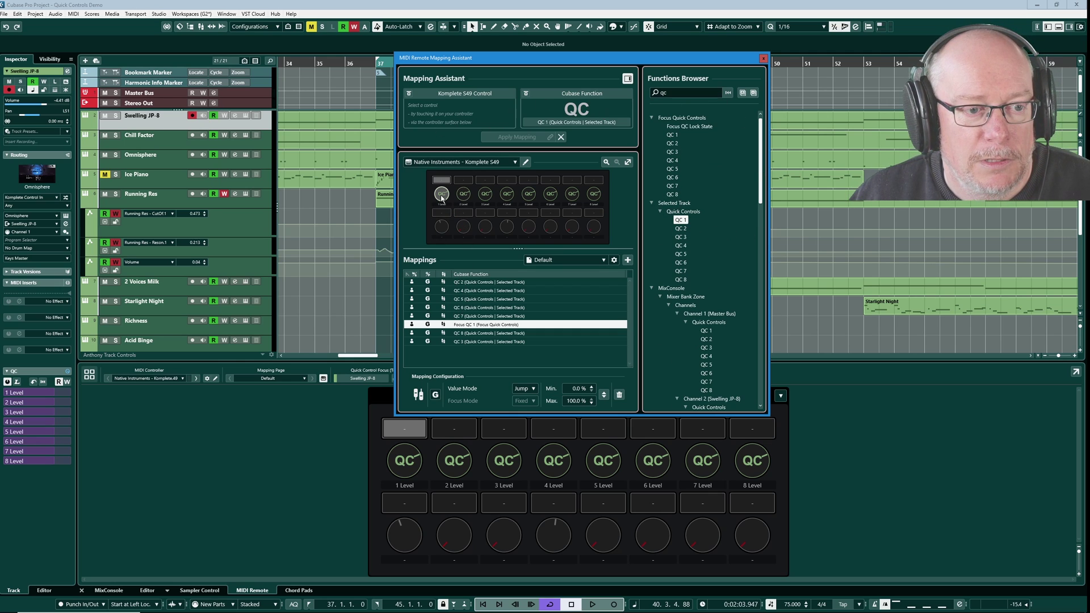
pyautogui.click(441, 195)
pyautogui.click(516, 137)
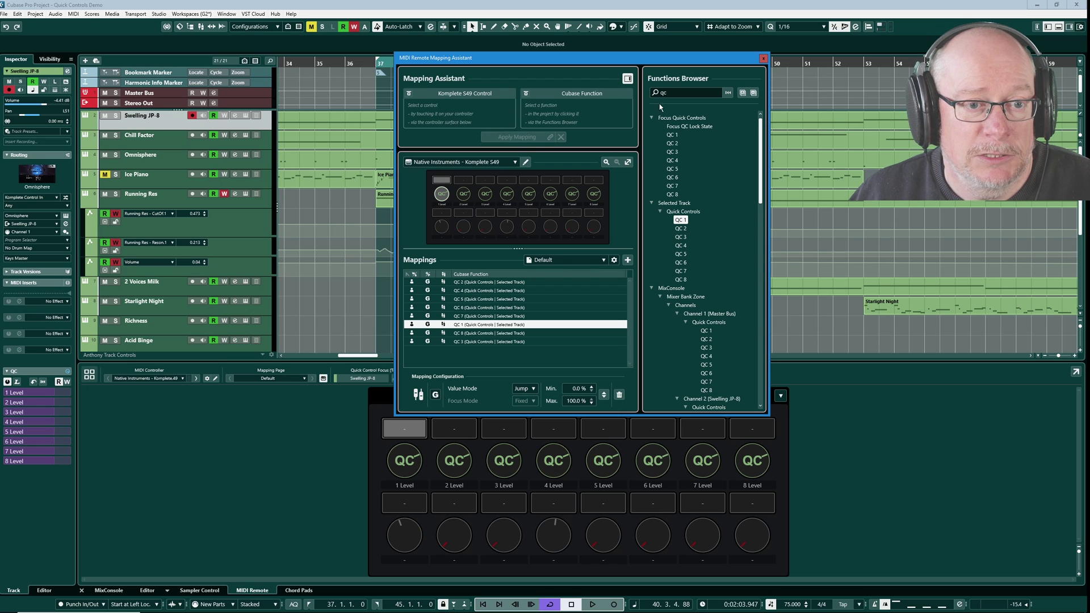
# Select Running Res, turn off its track write, and enable write for its quick controls.
pyautogui.click(763, 58)
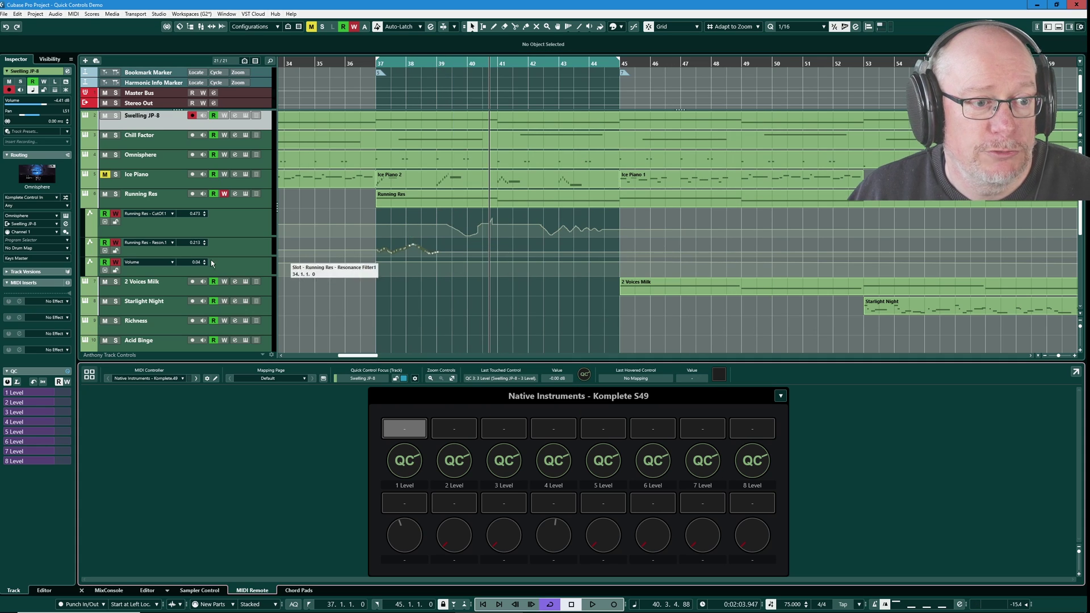
pyautogui.click(161, 203)
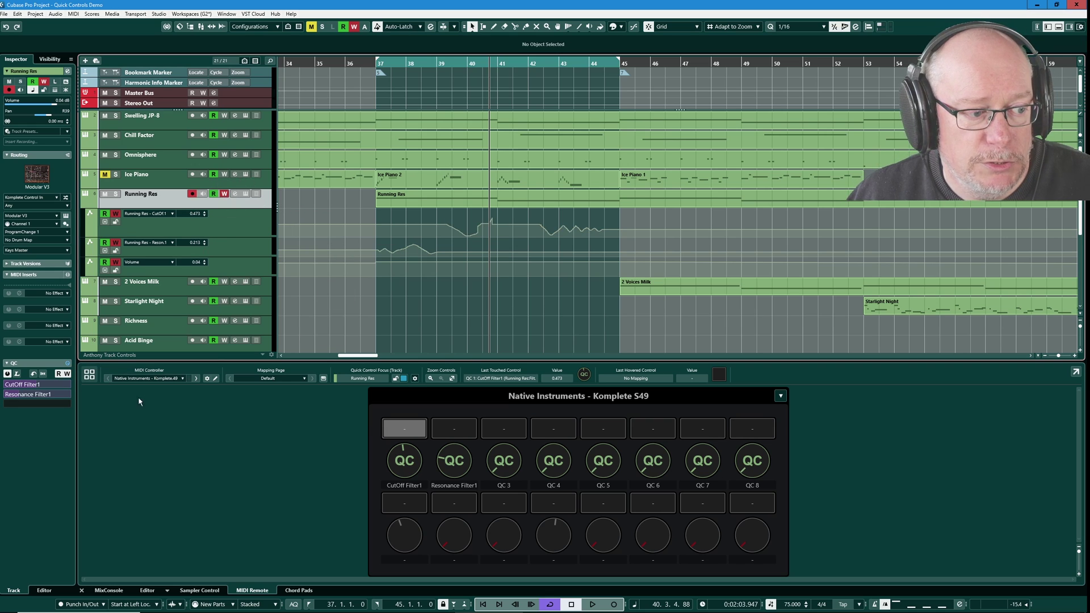
pyautogui.click(224, 194)
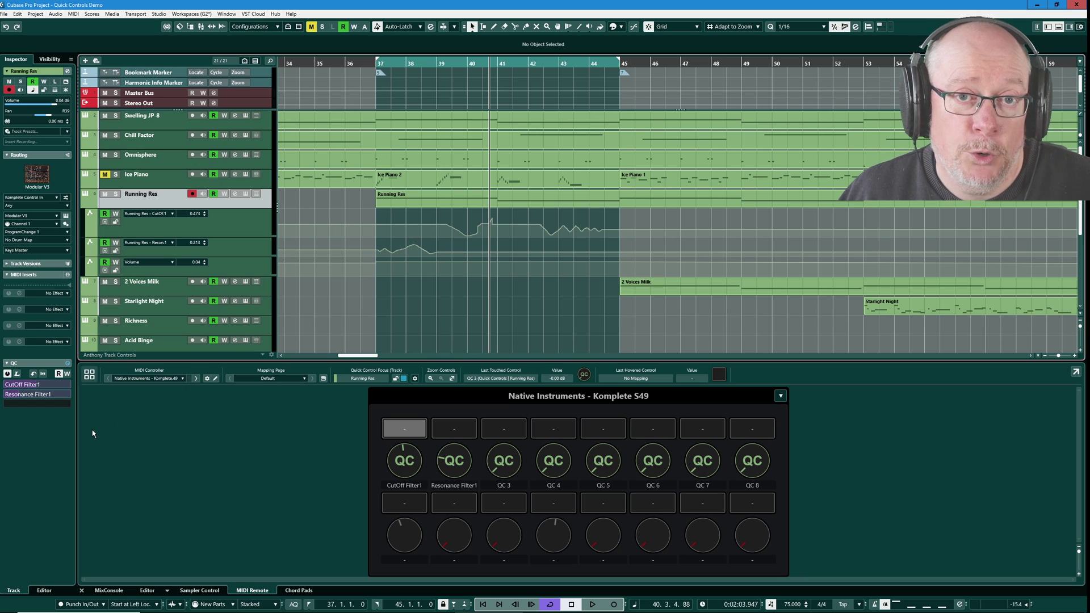
pyautogui.click(67, 374)
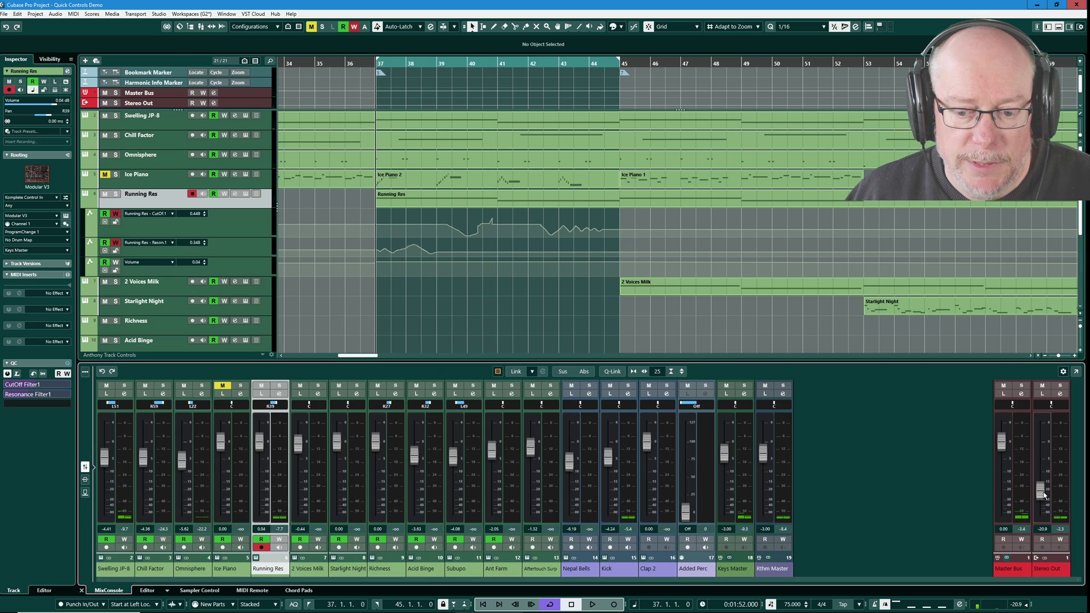
# Set Stereo Out to -26.4 and record a pan sweep on Running Res during playback.
pyautogui.moveTo(1043, 495); pyautogui.dragTo(1041, 501)
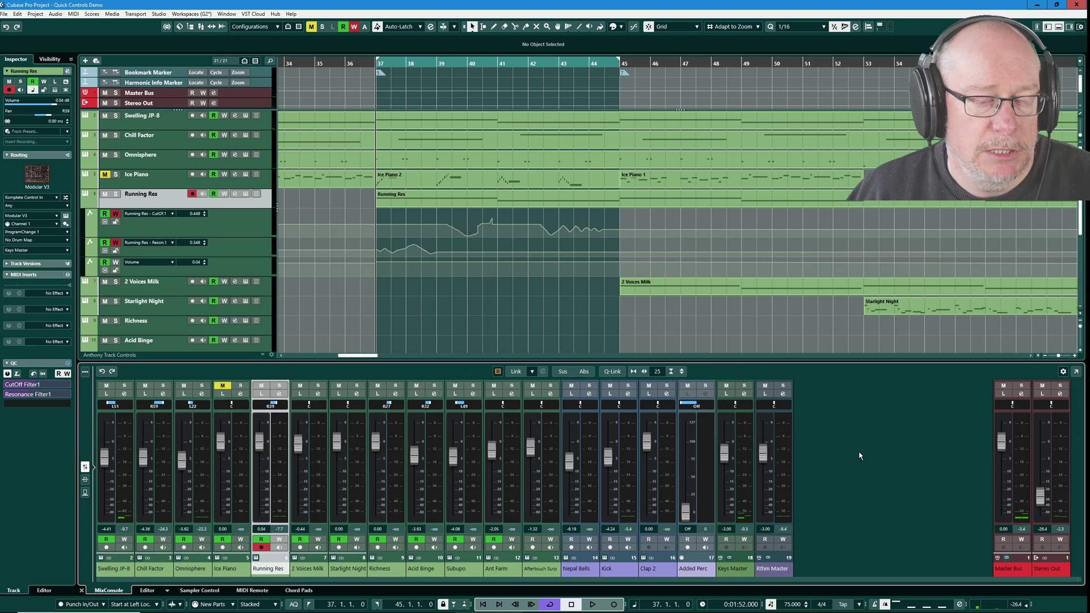
pyautogui.press('space')
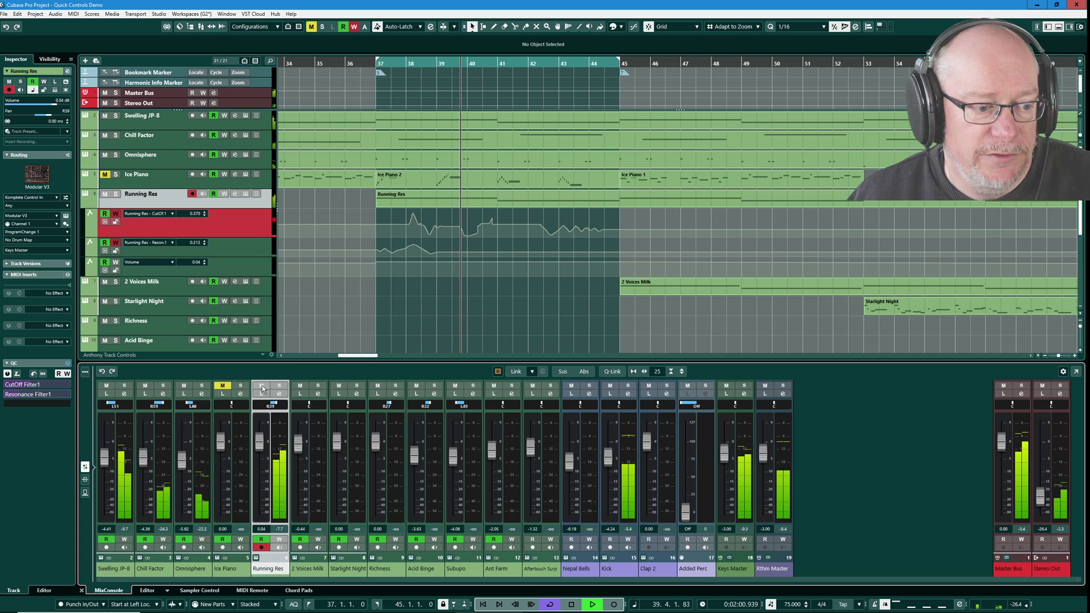
pyautogui.moveTo(270, 404); pyautogui.dragTo(278, 404)
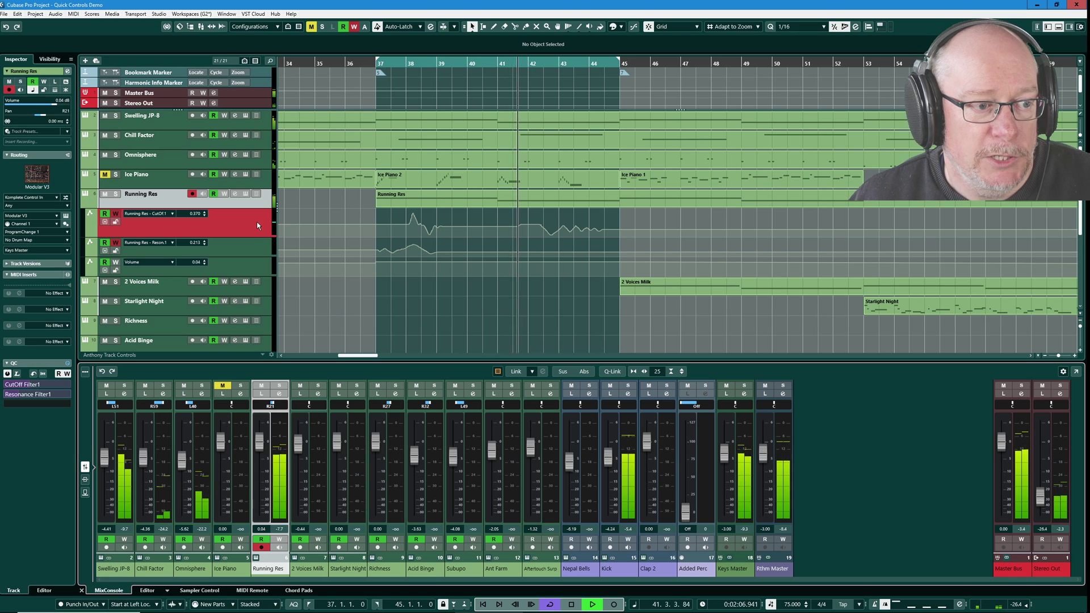
pyautogui.click(225, 193)
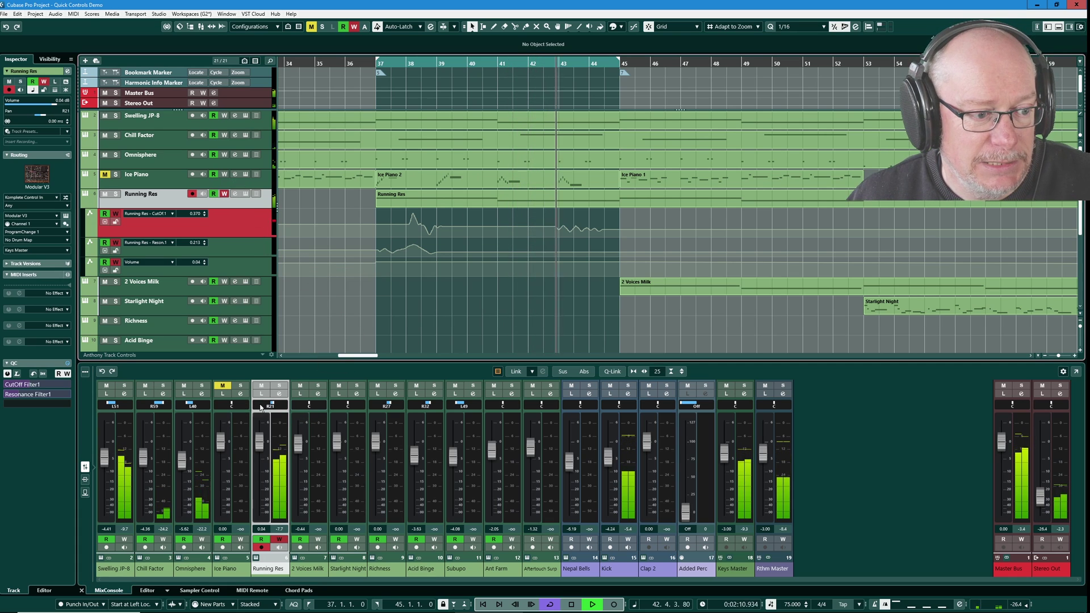
pyautogui.moveTo(260, 408); pyautogui.dragTo(287, 408)
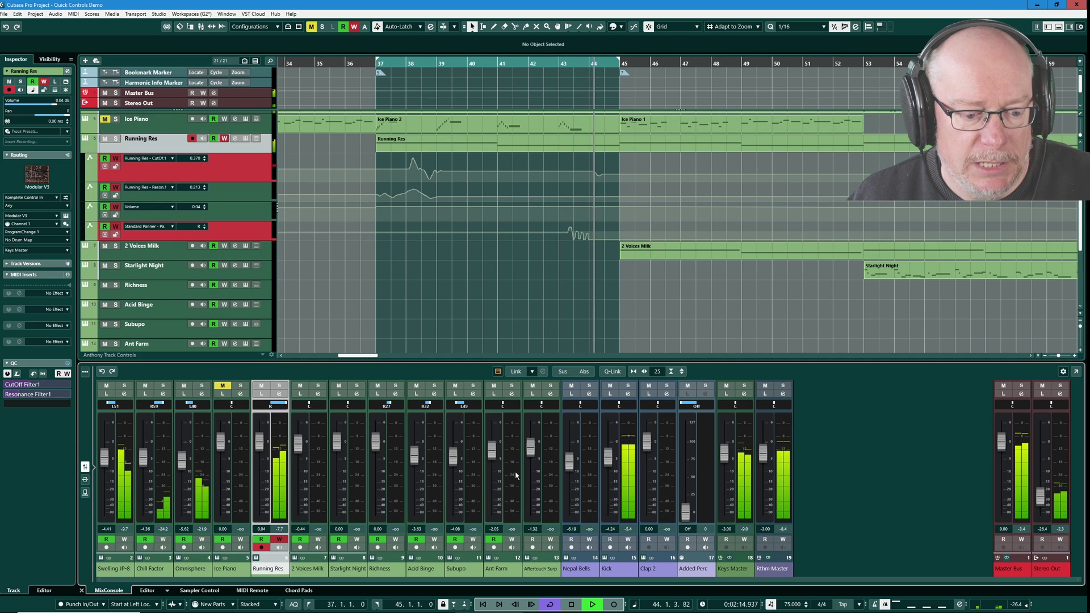
pyautogui.press('space')
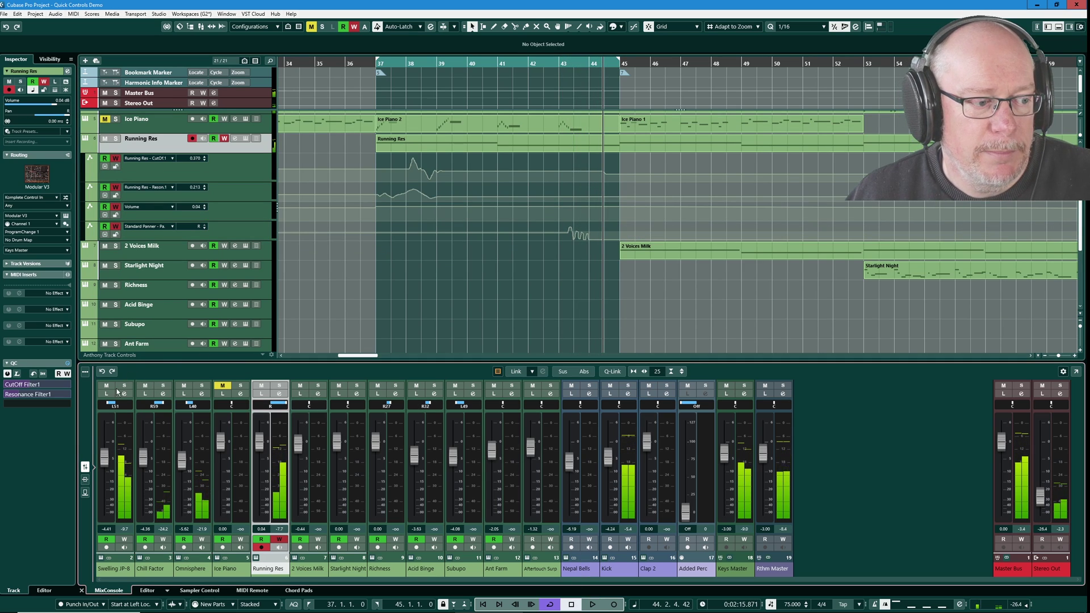